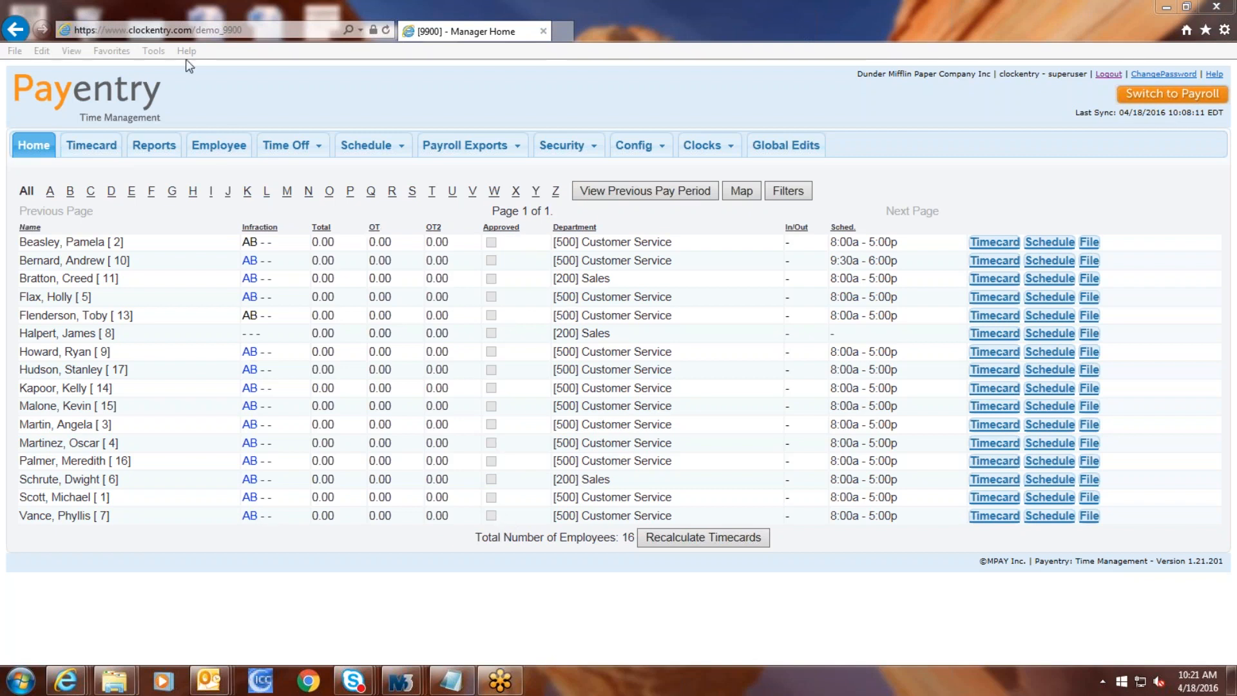
# Step: Open the first employee's Apr 17–23, 2016 timecard from the manager home list
pyautogui.click(81, 152)
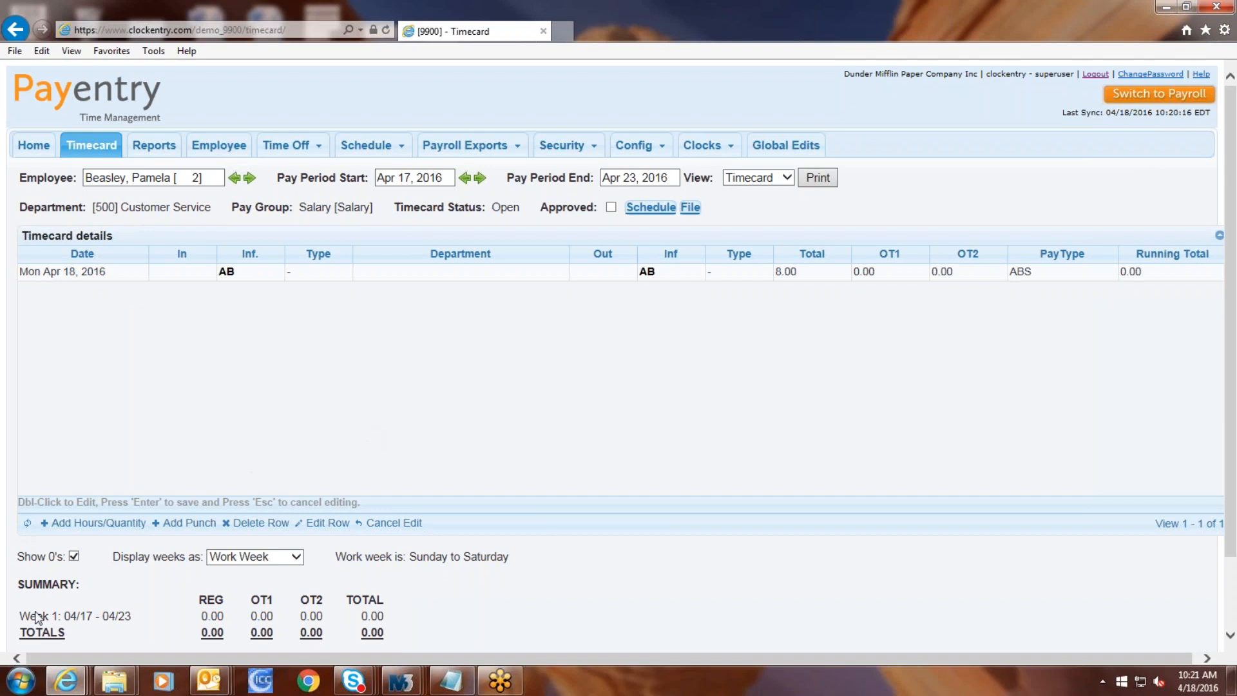
# Step: Group the timecard summary by Calendar Week and keep Show 0's enabled
pyautogui.scroll(-3, 177, 584)
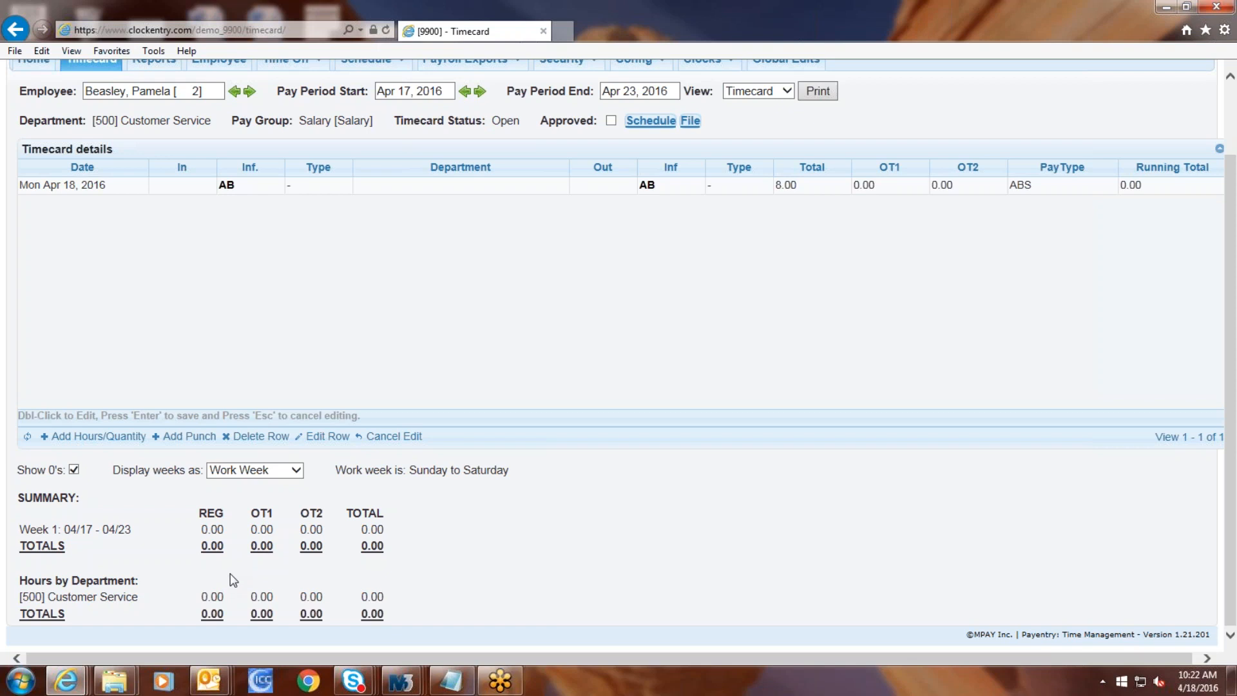
pyautogui.click(288, 475)
pyautogui.click(283, 484)
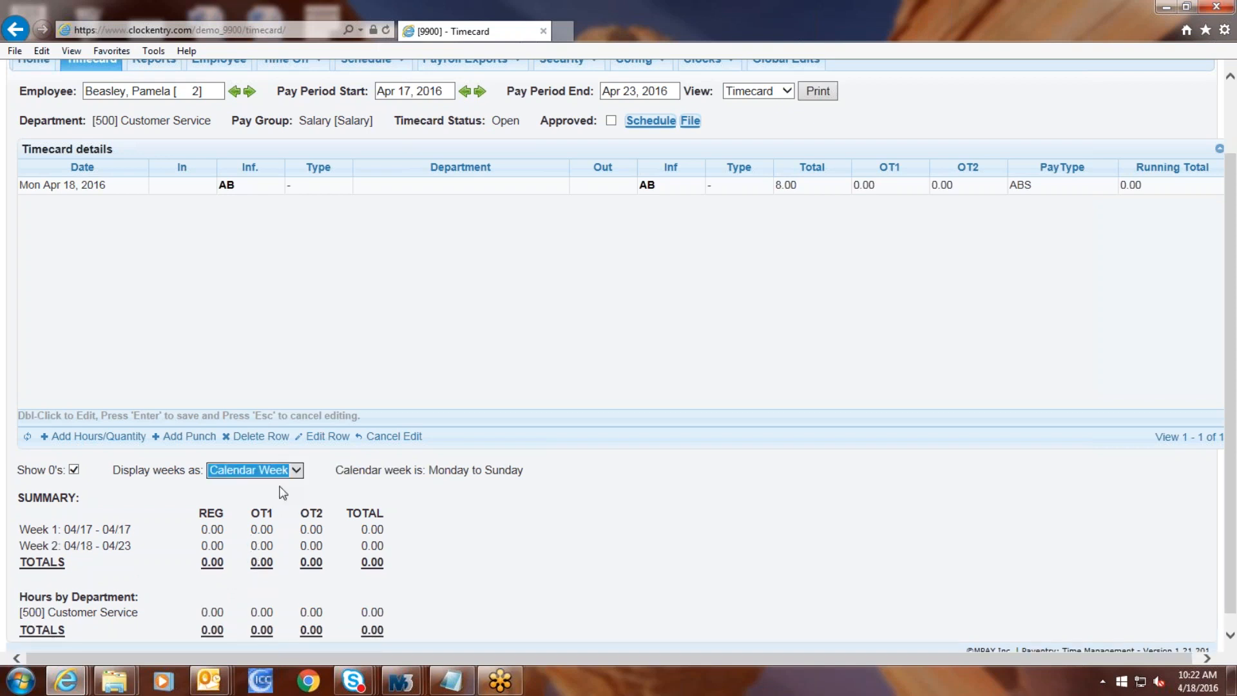
pyautogui.click(75, 470)
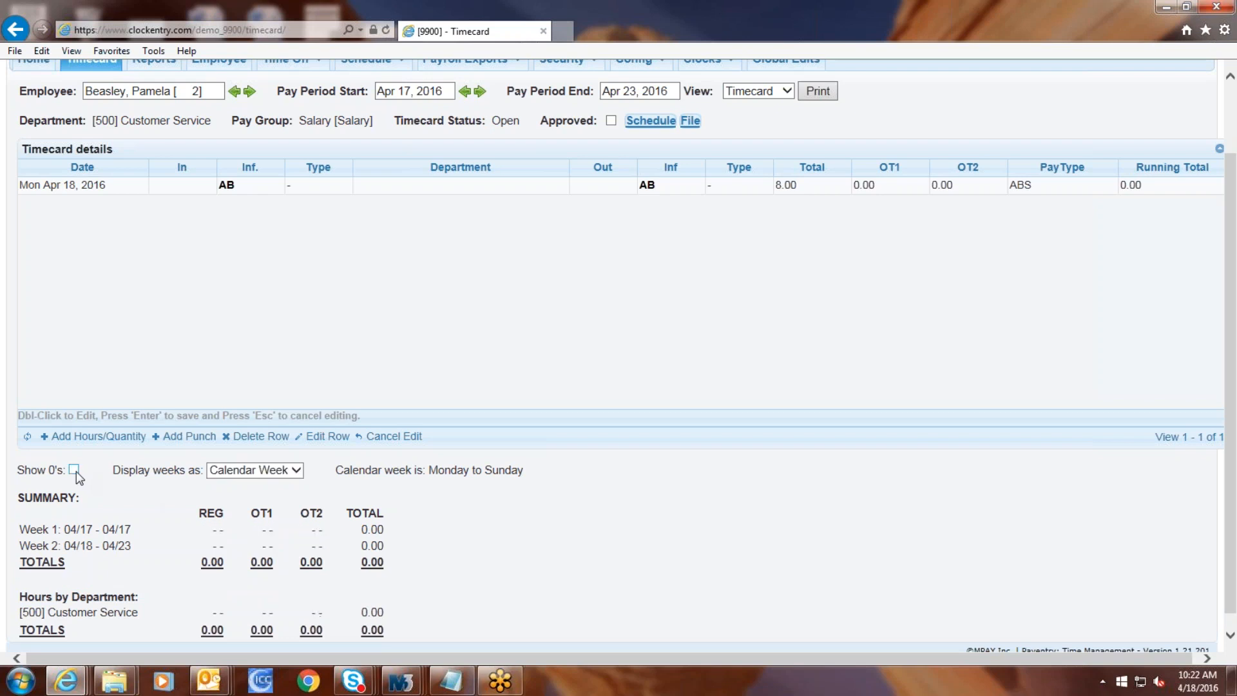
pyautogui.click(75, 471)
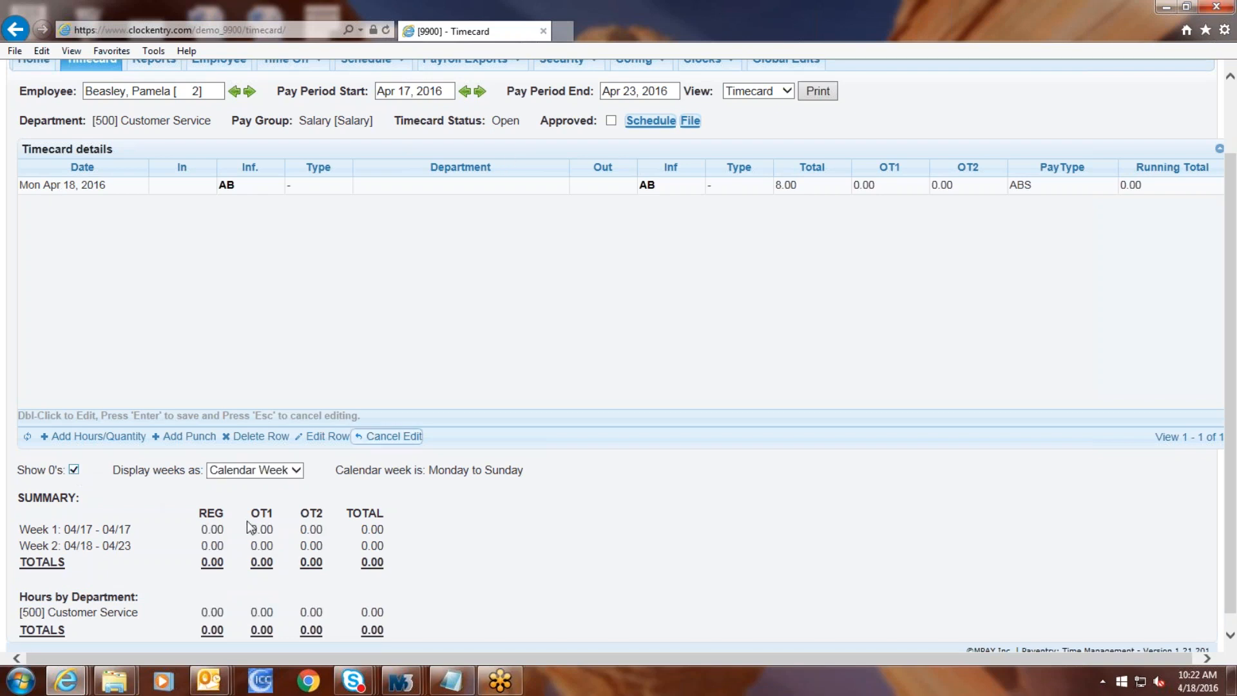
# Step: Save a new 8:00a punch on Tue Apr 19, 2016 with no department transfer
pyautogui.click(191, 436)
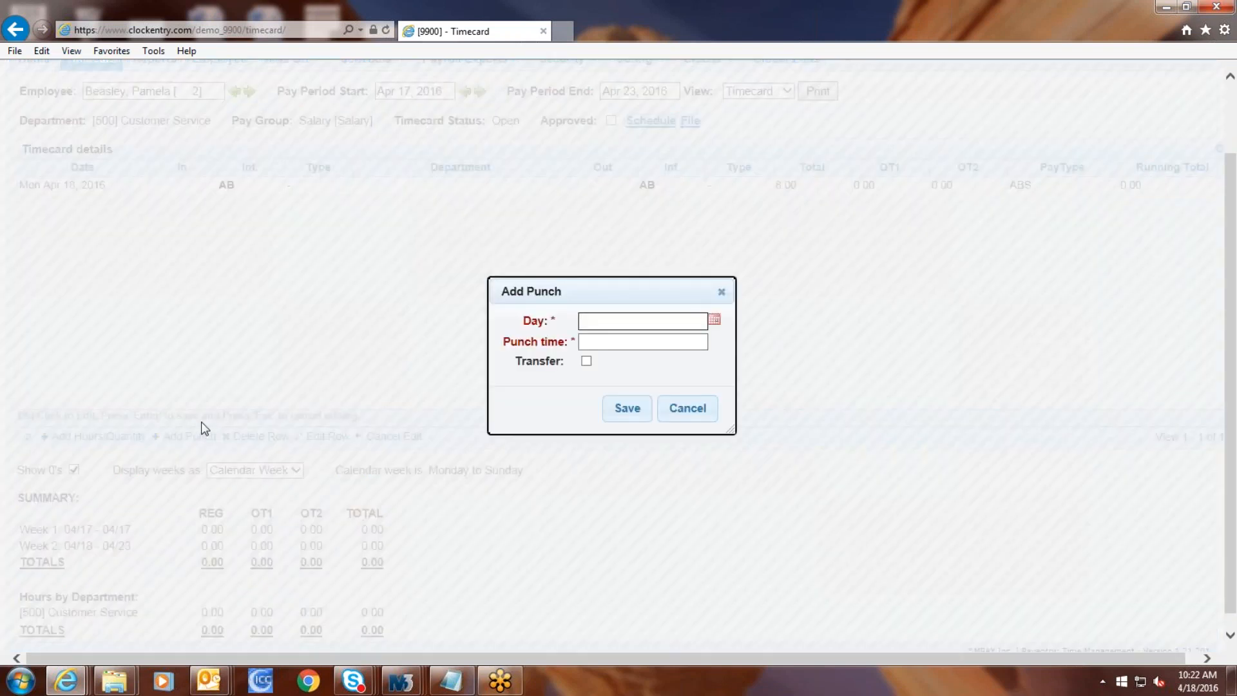
pyautogui.click(713, 320)
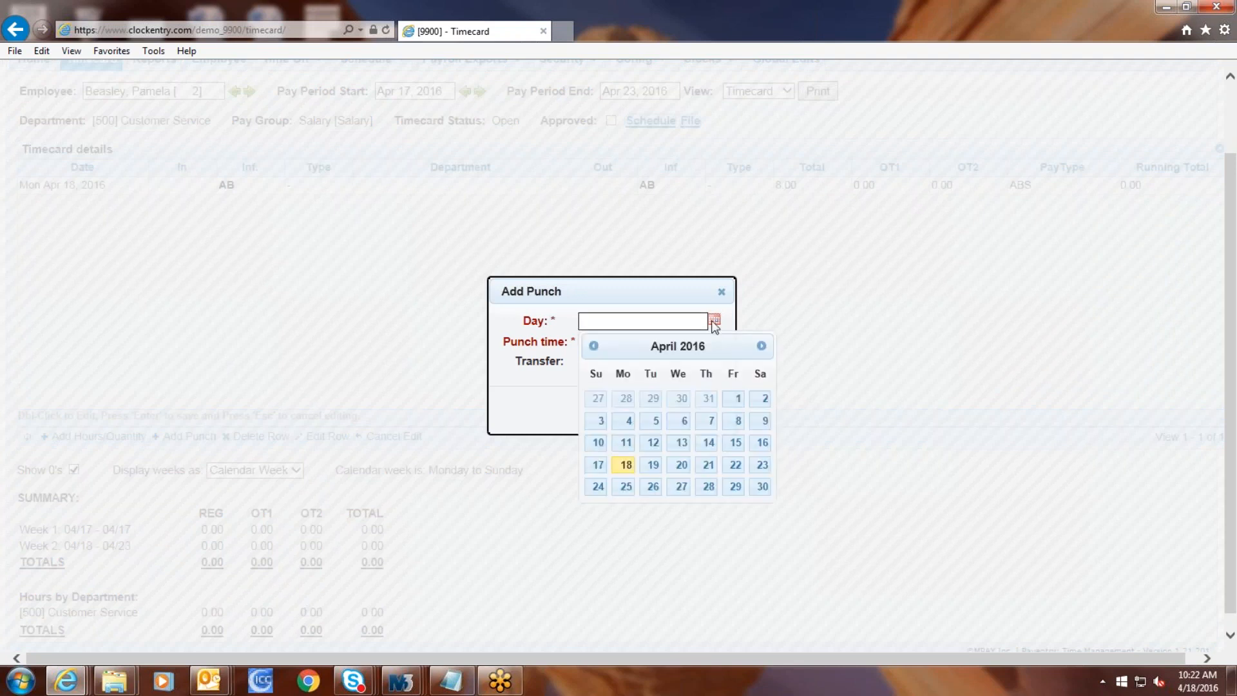
pyautogui.click(650, 466)
pyautogui.click(632, 344)
pyautogui.write('8a')
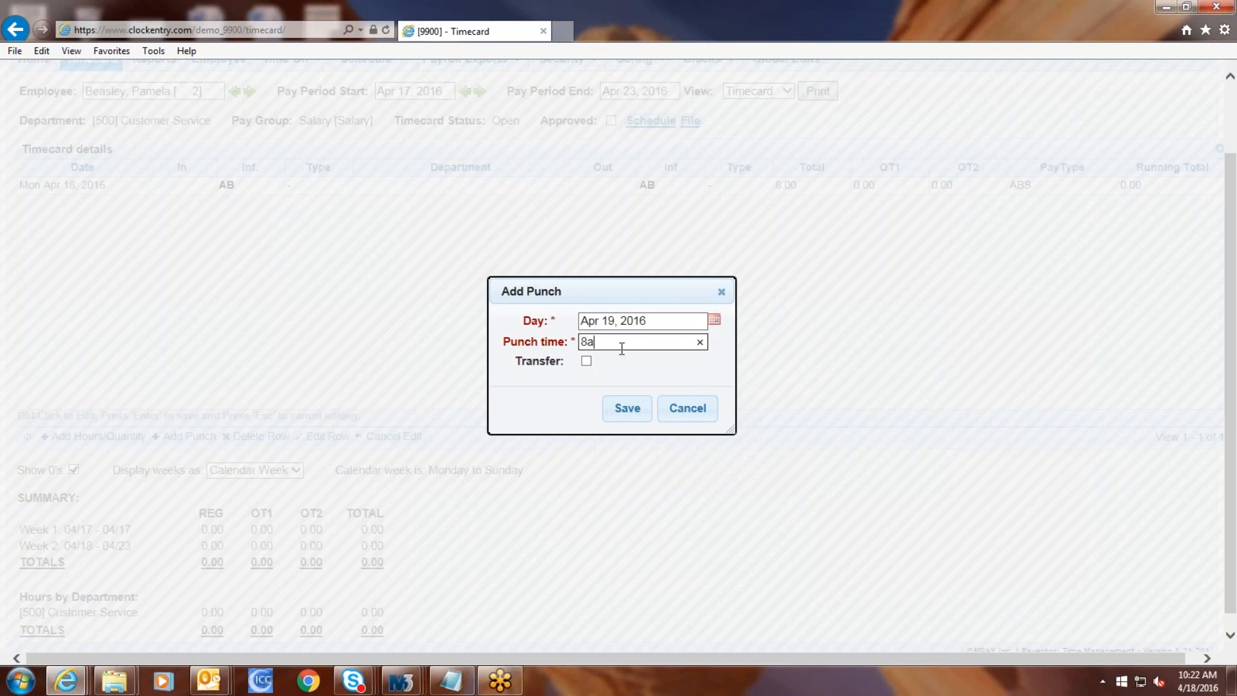
pyautogui.click(587, 361)
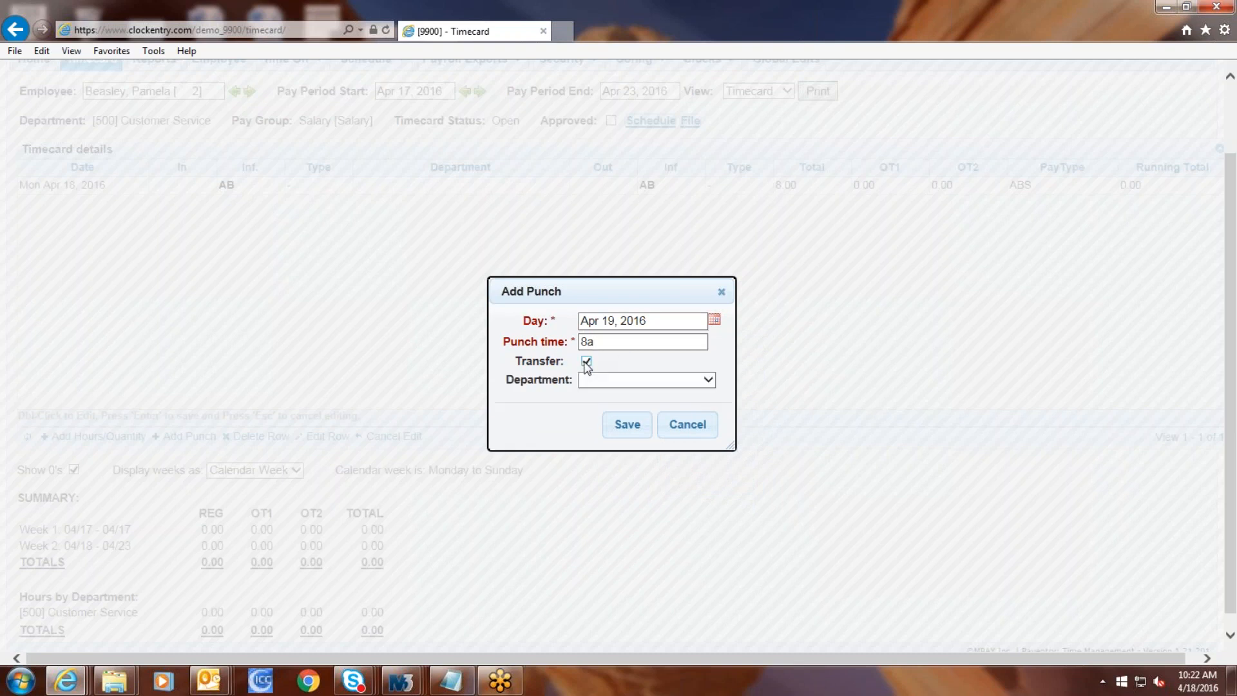
pyautogui.click(594, 381)
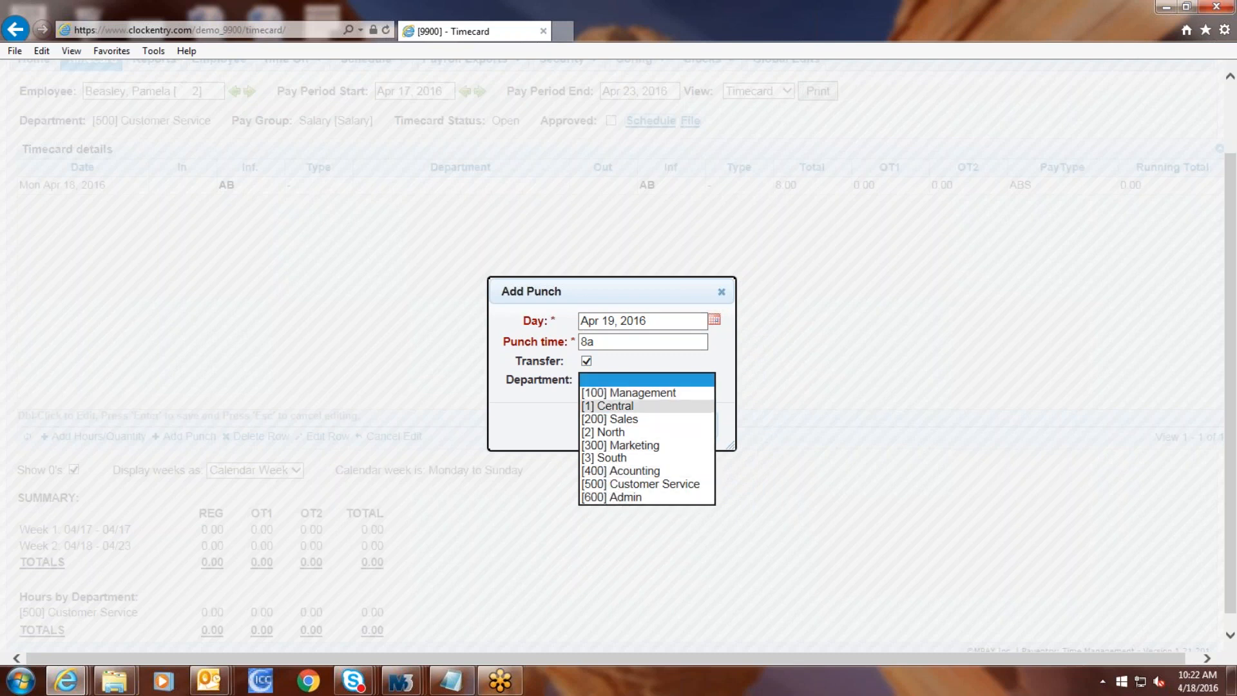
pyautogui.click(624, 362)
pyautogui.click(586, 361)
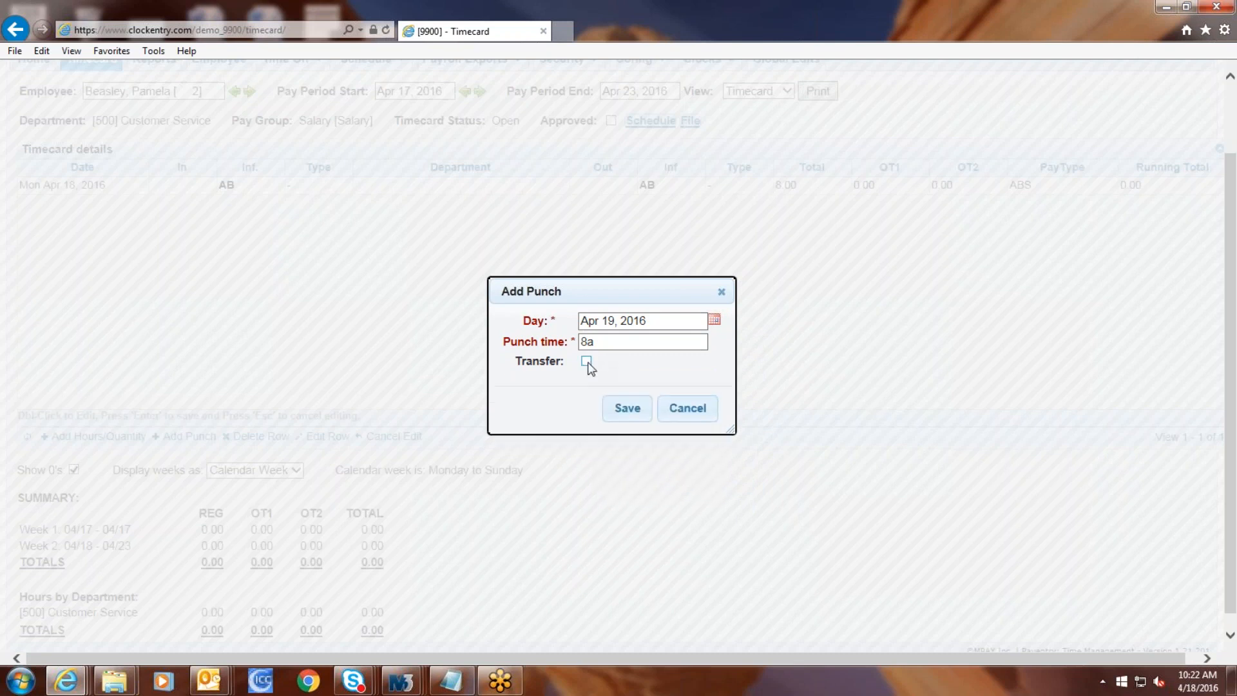
pyautogui.click(620, 422)
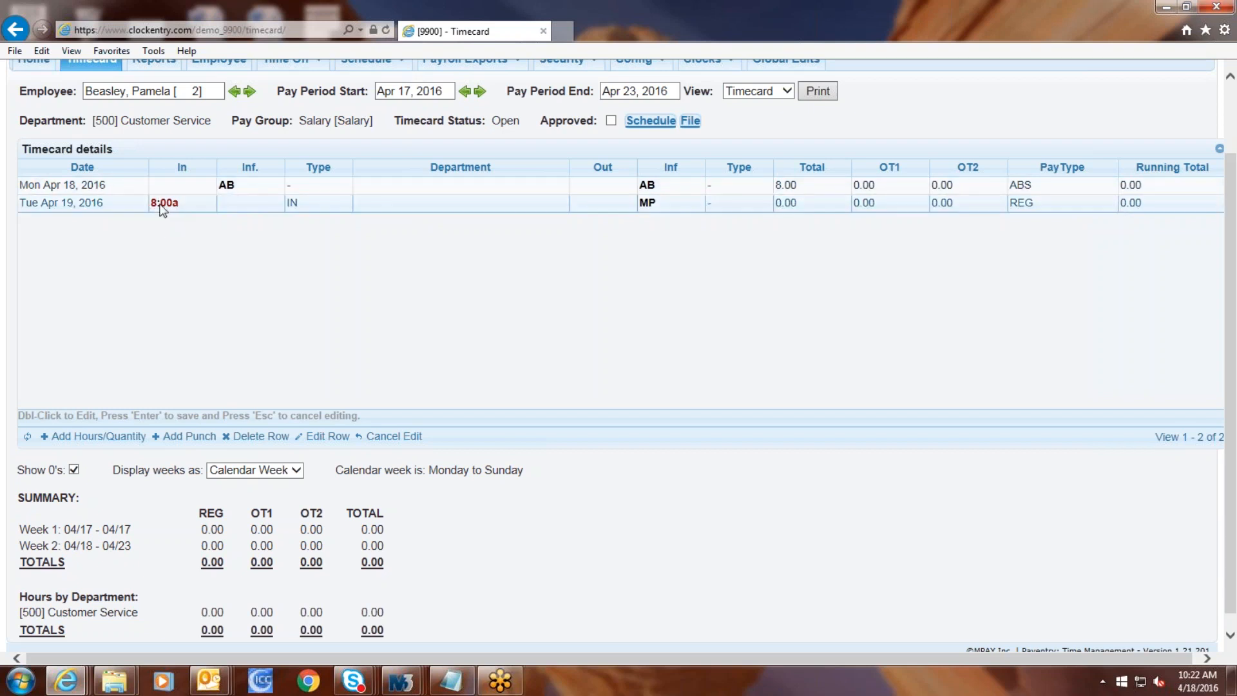
# Step: Put the Tue Apr 19 8:00a punch row into inline edit, leaving its department blank
pyautogui.moveTo(172, 207)
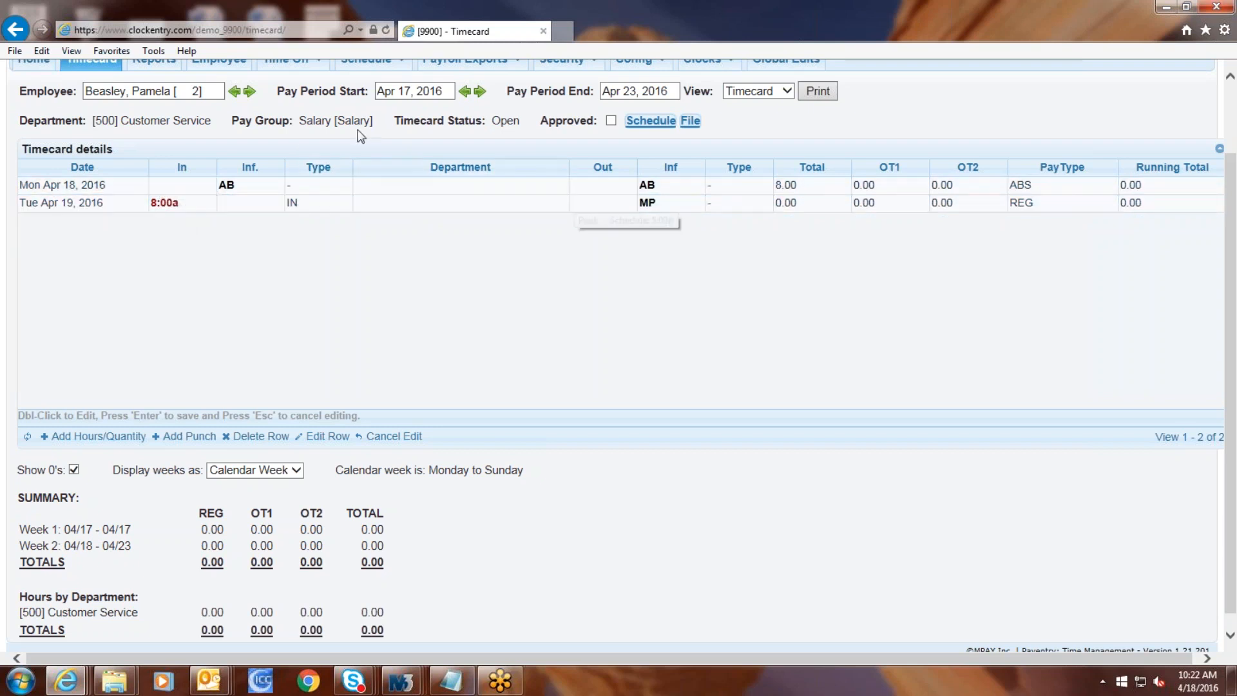
pyautogui.click(421, 206)
pyautogui.doubleClick(420, 206)
pyautogui.click(539, 205)
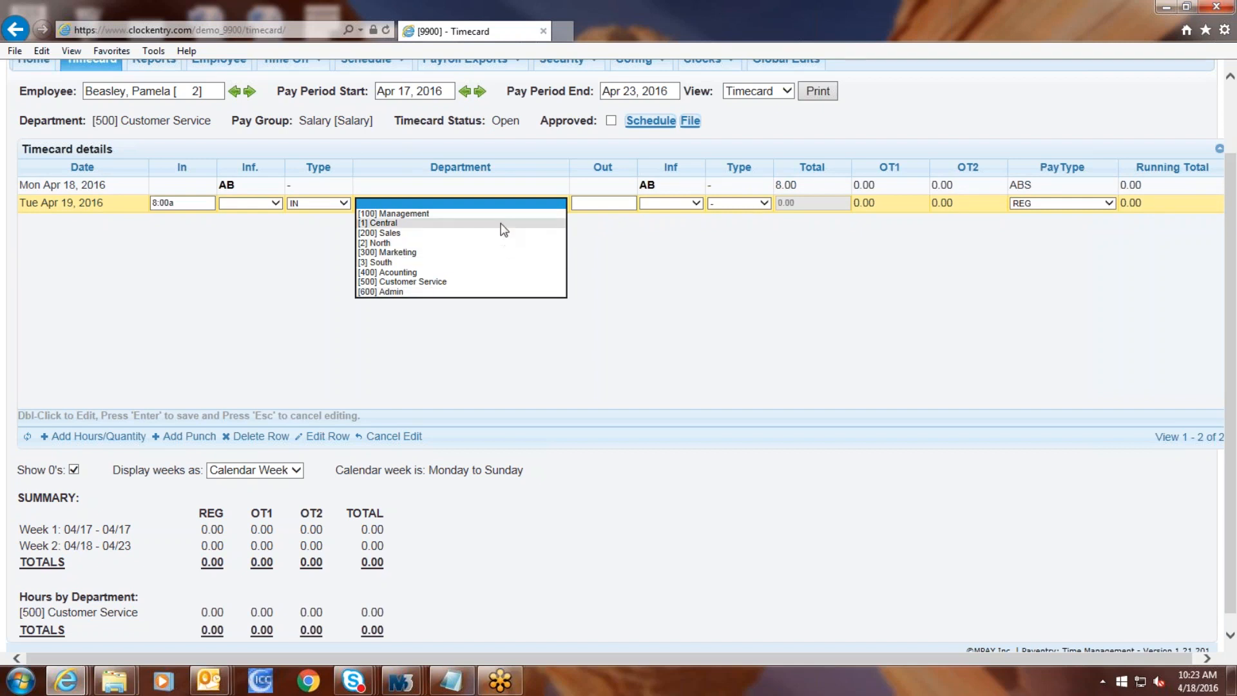
pyautogui.click(751, 264)
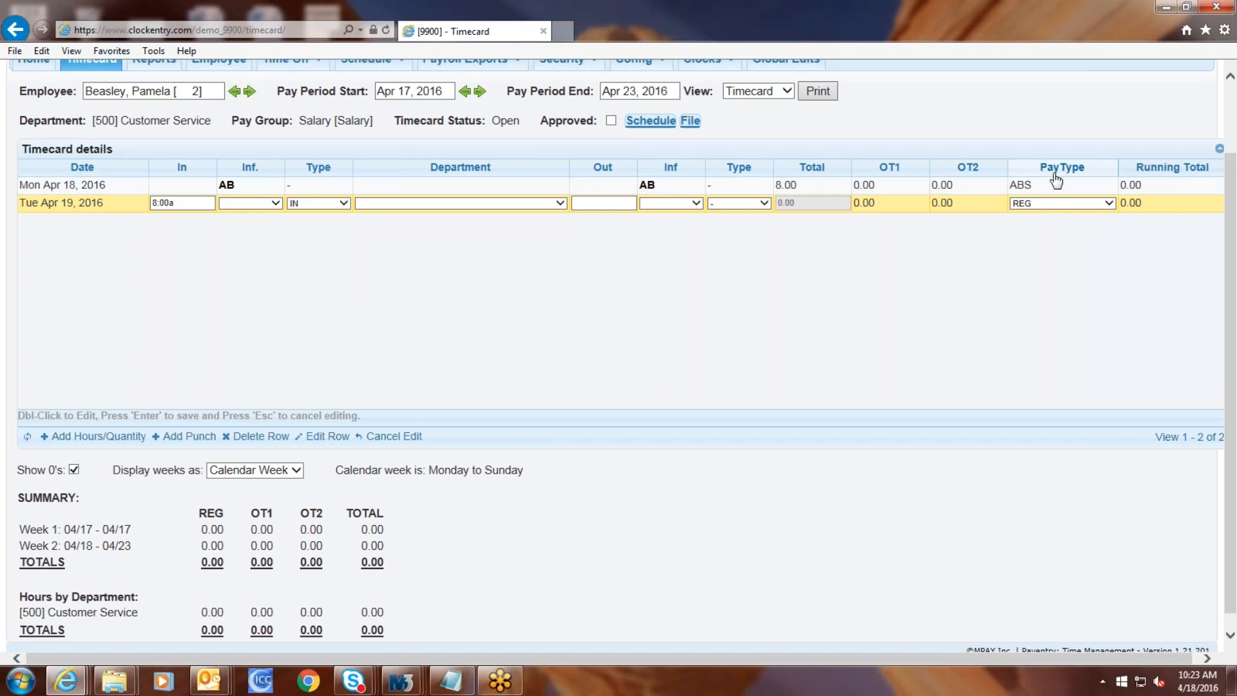
pyautogui.scroll(2, 363, 361)
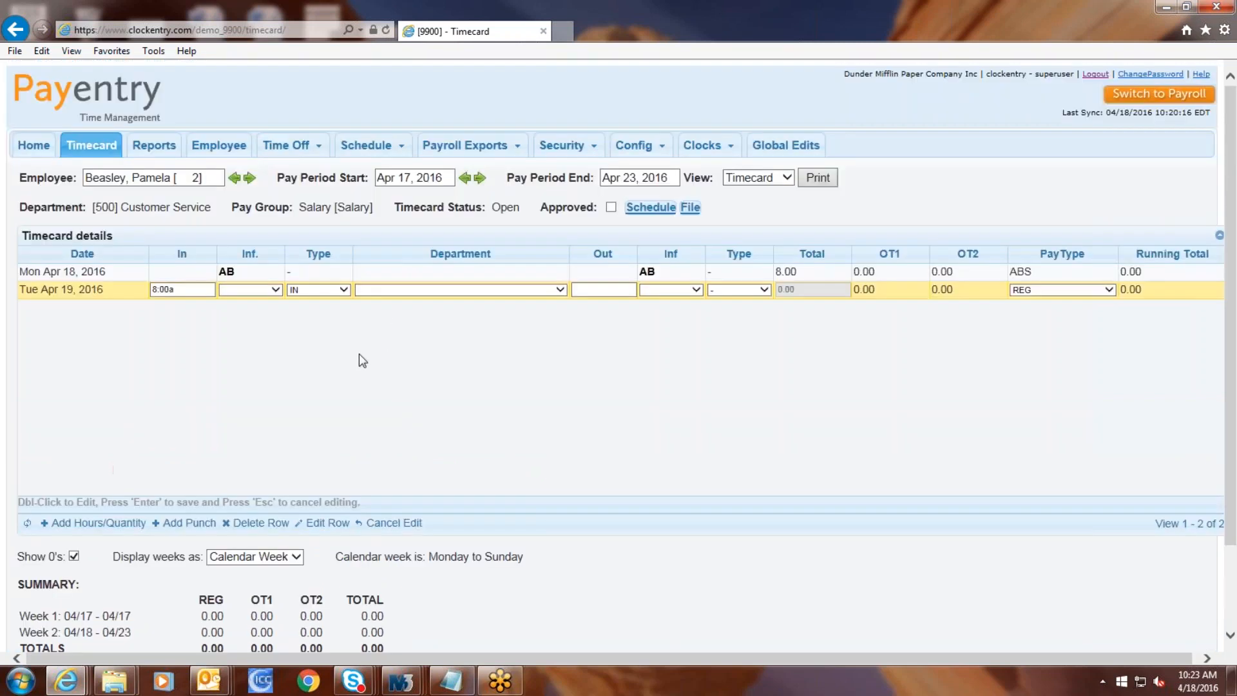
# Step: Pick Employee Timecard as the report type, then view the employee's profile page
pyautogui.click(160, 148)
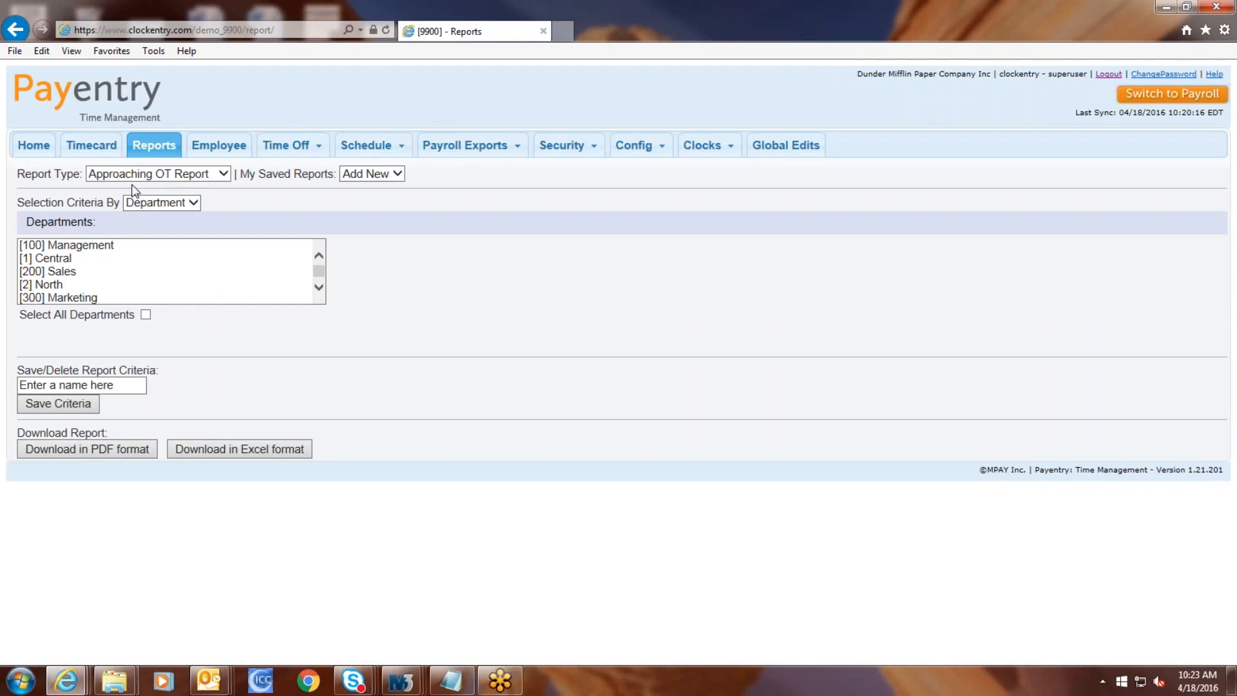
pyautogui.click(200, 173)
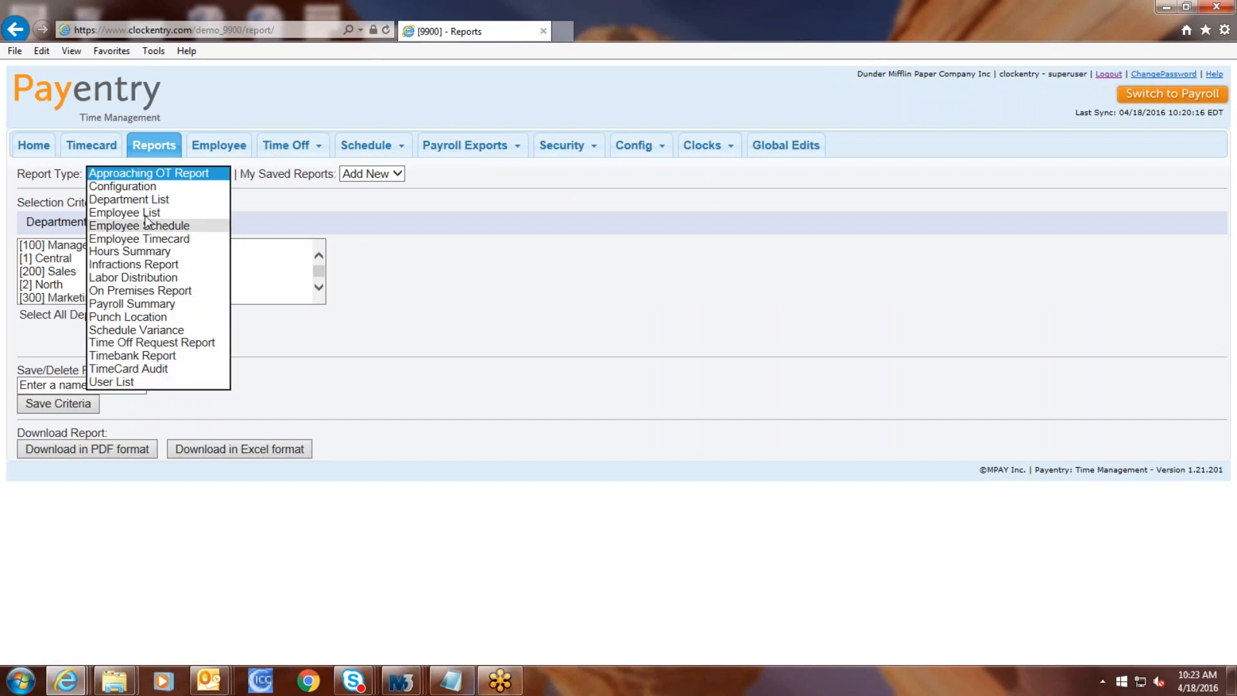
pyautogui.click(147, 239)
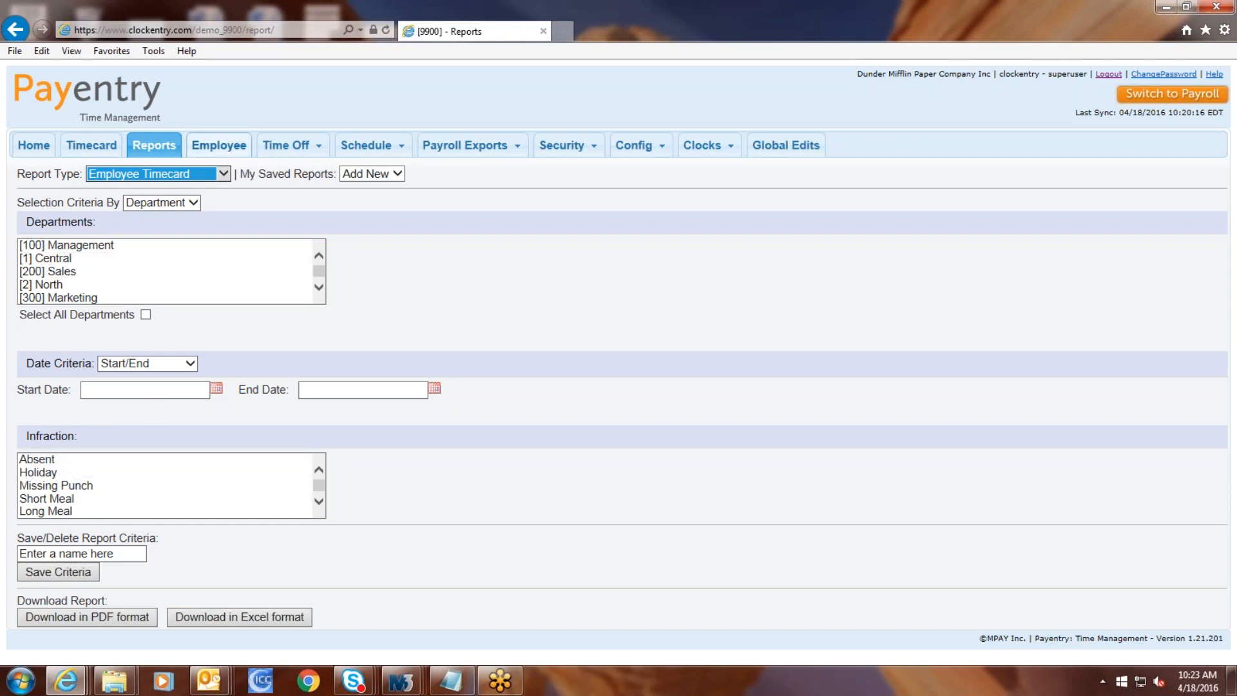
pyautogui.click(207, 146)
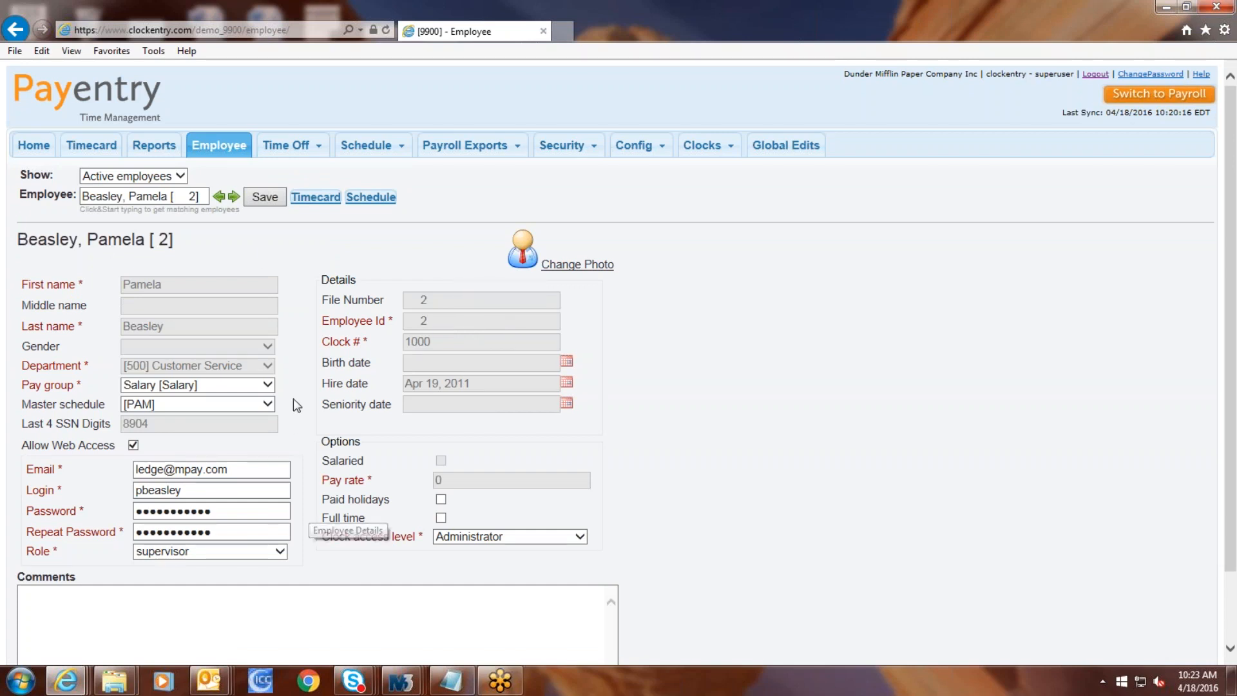
# Step: Leave PAM schedule, Salary pay group and Administrator clock access unchanged; view time-off balances
pyautogui.click(252, 406)
pyautogui.click(251, 406)
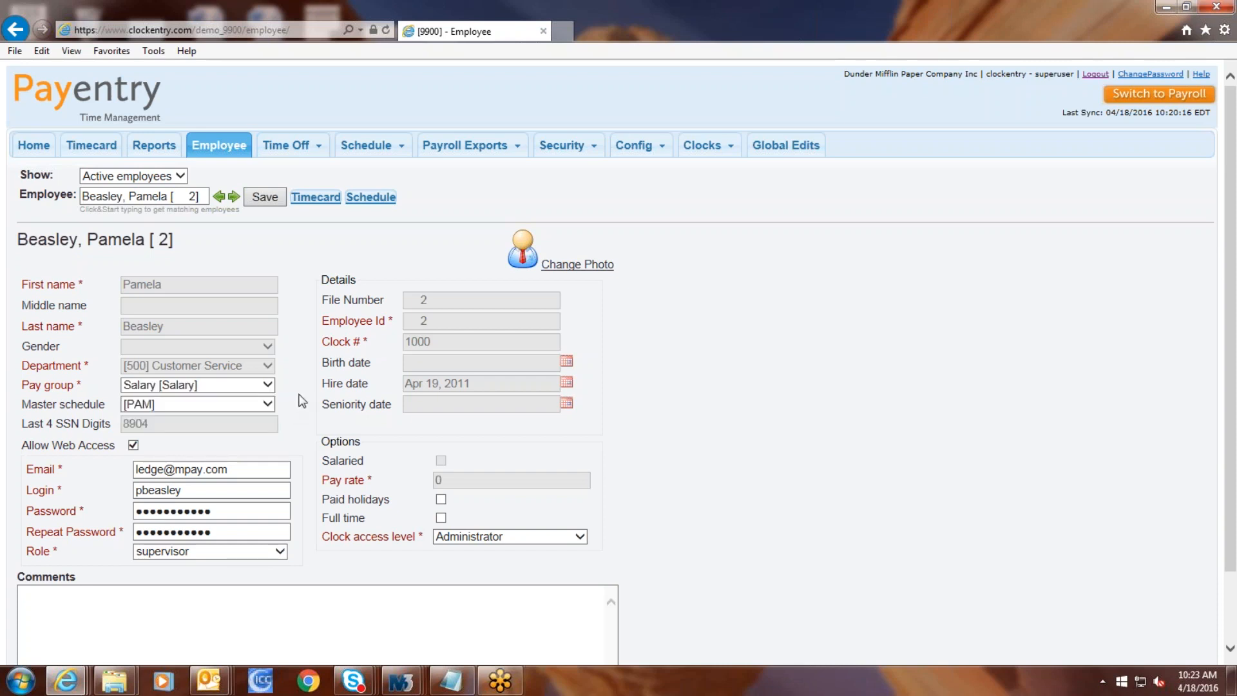
pyautogui.click(266, 386)
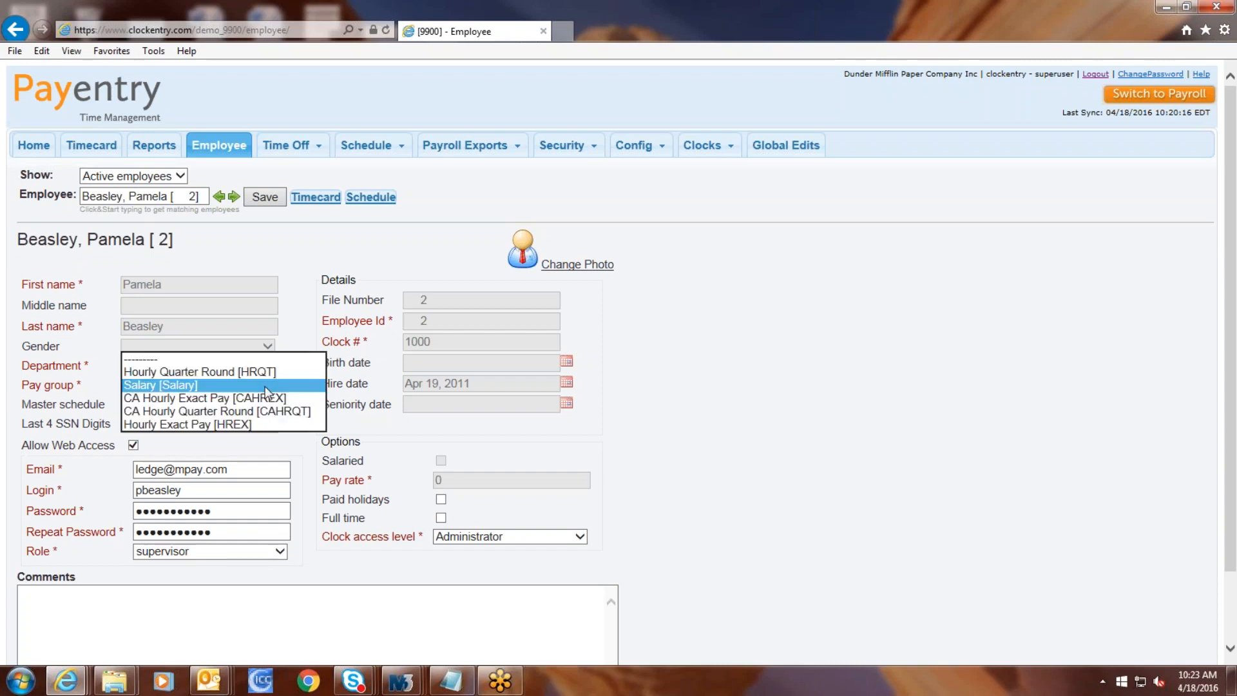
pyautogui.click(385, 416)
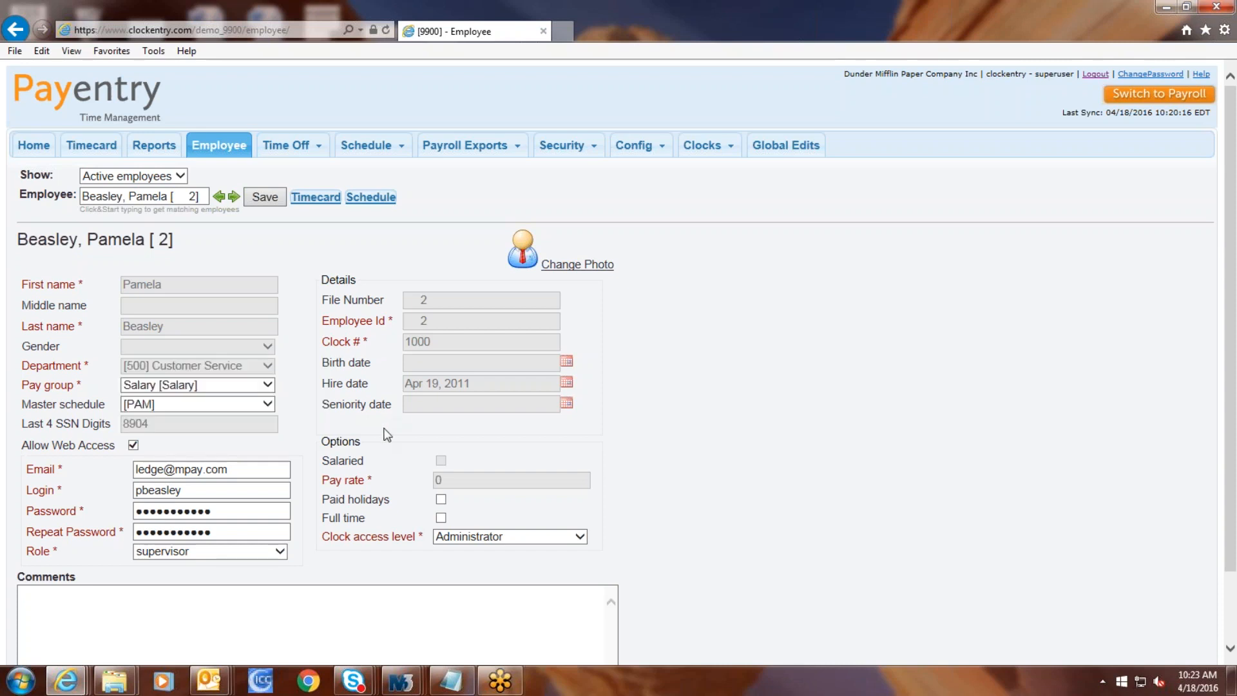
pyautogui.click(502, 541)
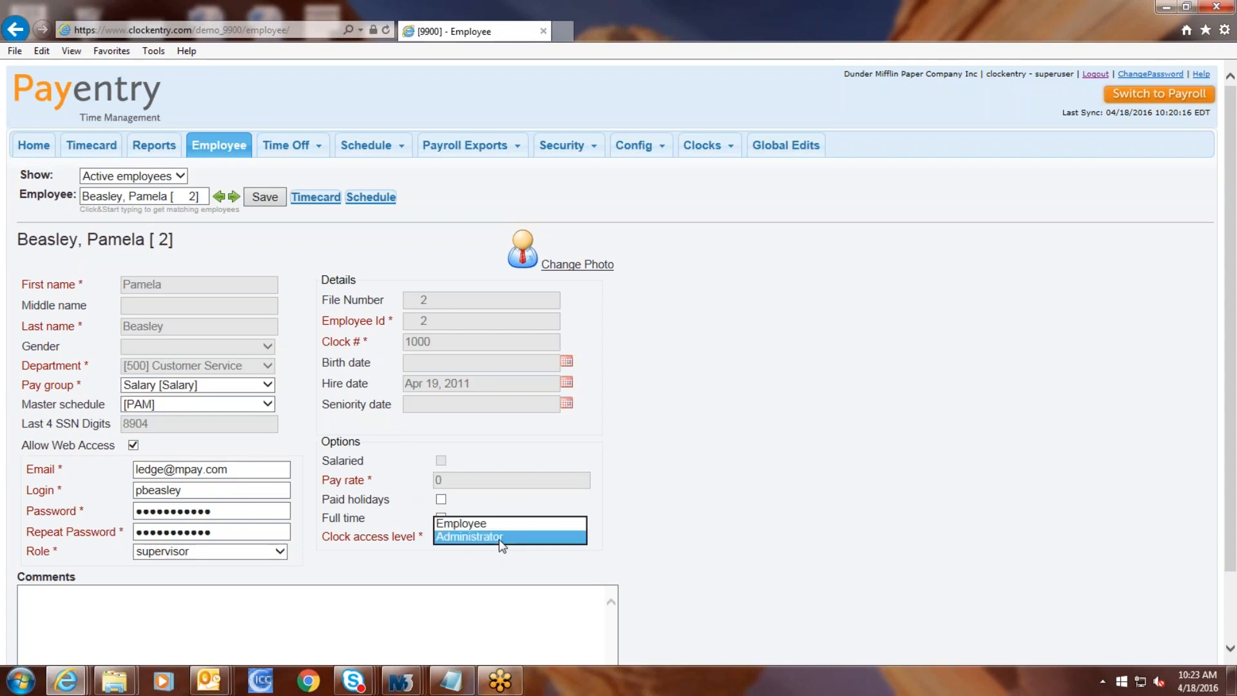
pyautogui.click(335, 563)
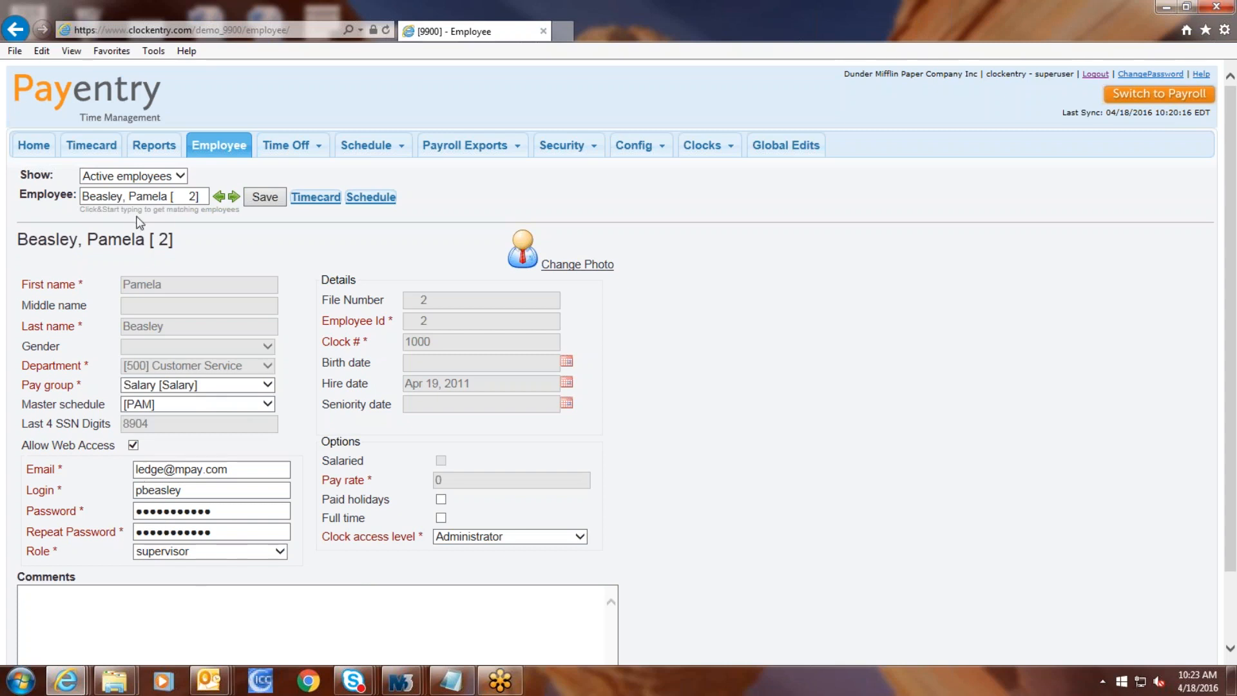
pyautogui.click(290, 155)
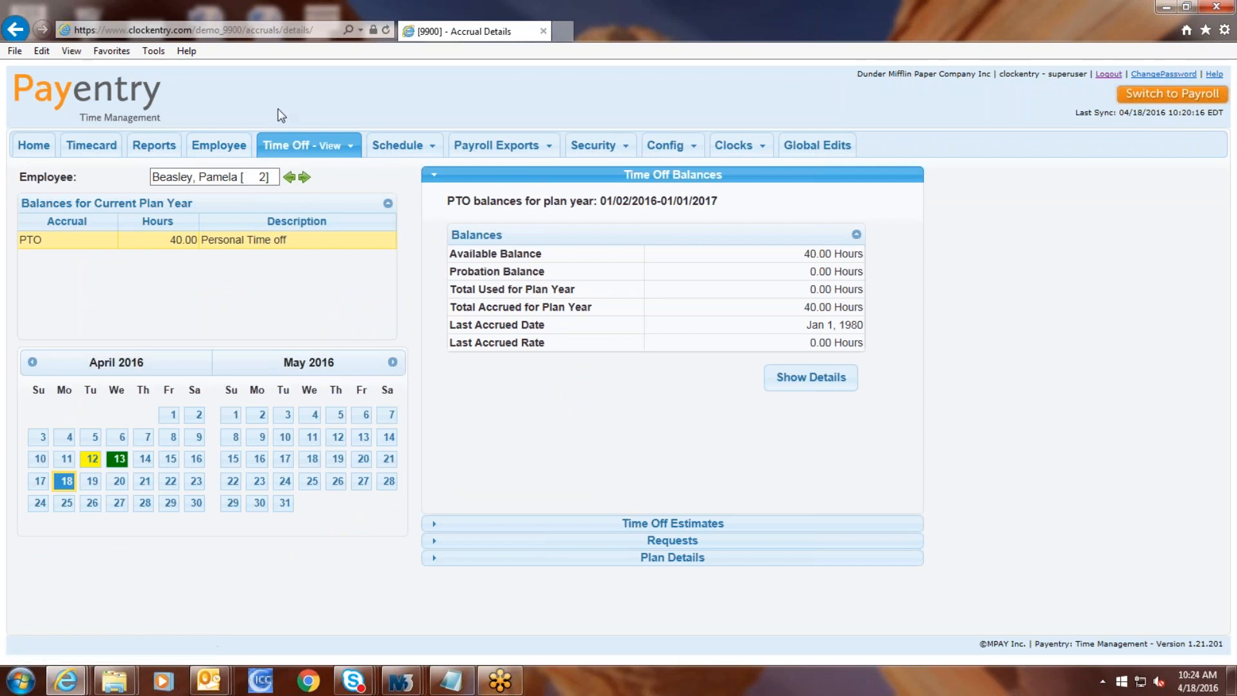
# Step: Visit the Manager Actions page of pending time-off requests, then the Request Time Off form
pyautogui.moveTo(339, 154)
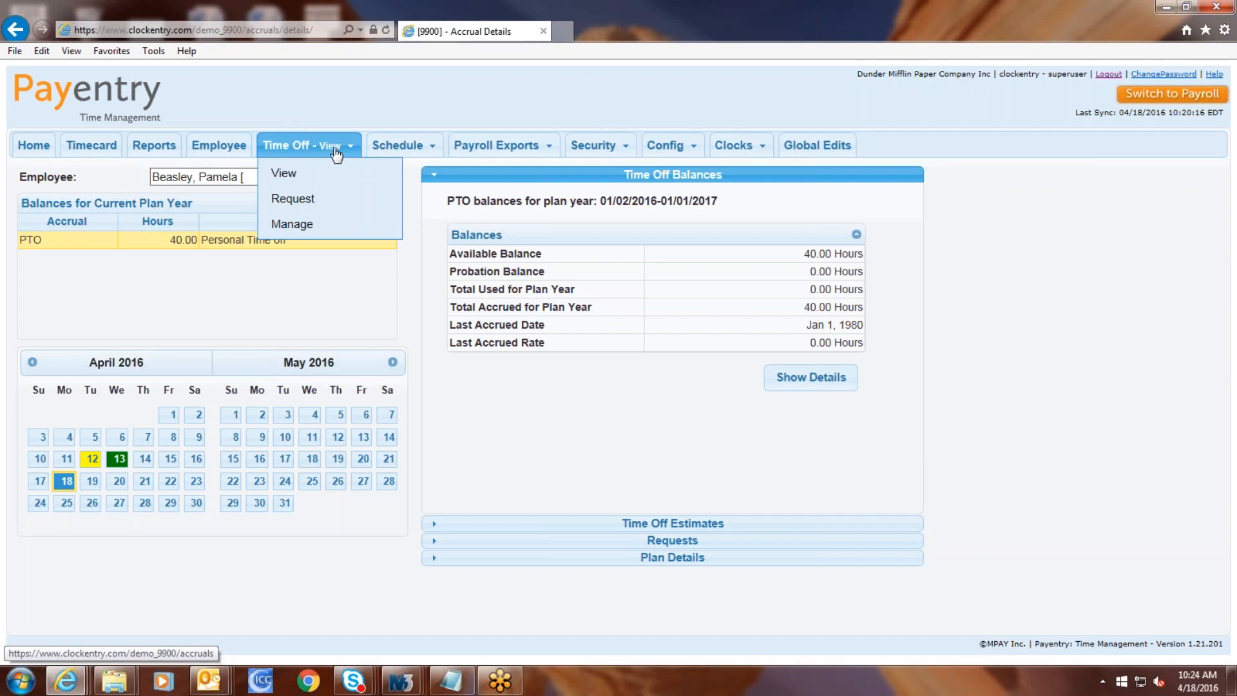
pyautogui.click(318, 230)
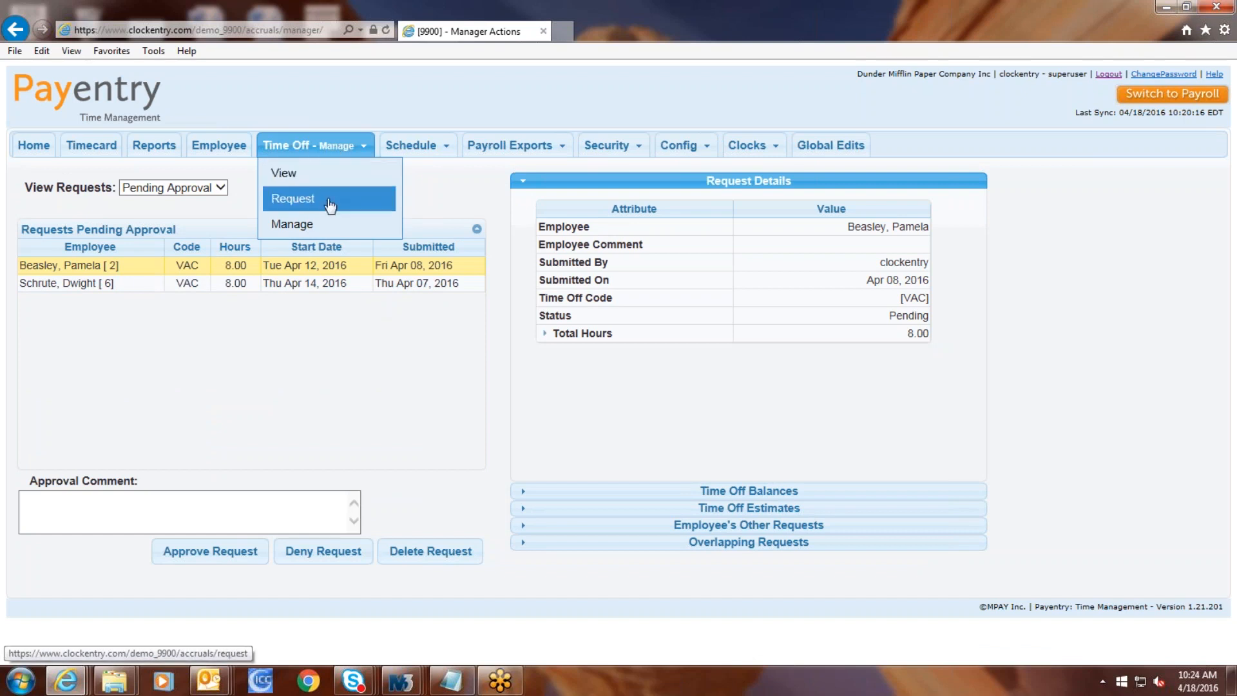
pyautogui.click(330, 205)
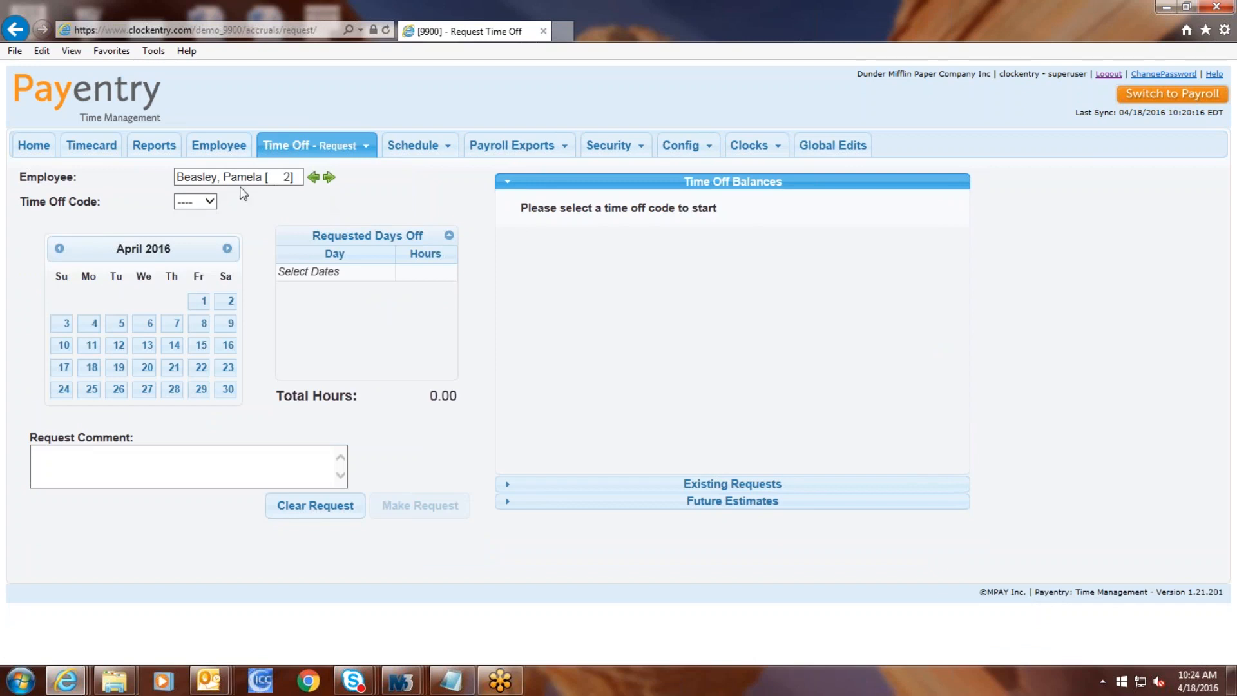
# Step: Request 8 hours of VAC for Thu Apr 28, 2016 with comment 'Going to the beach'
pyautogui.click(208, 202)
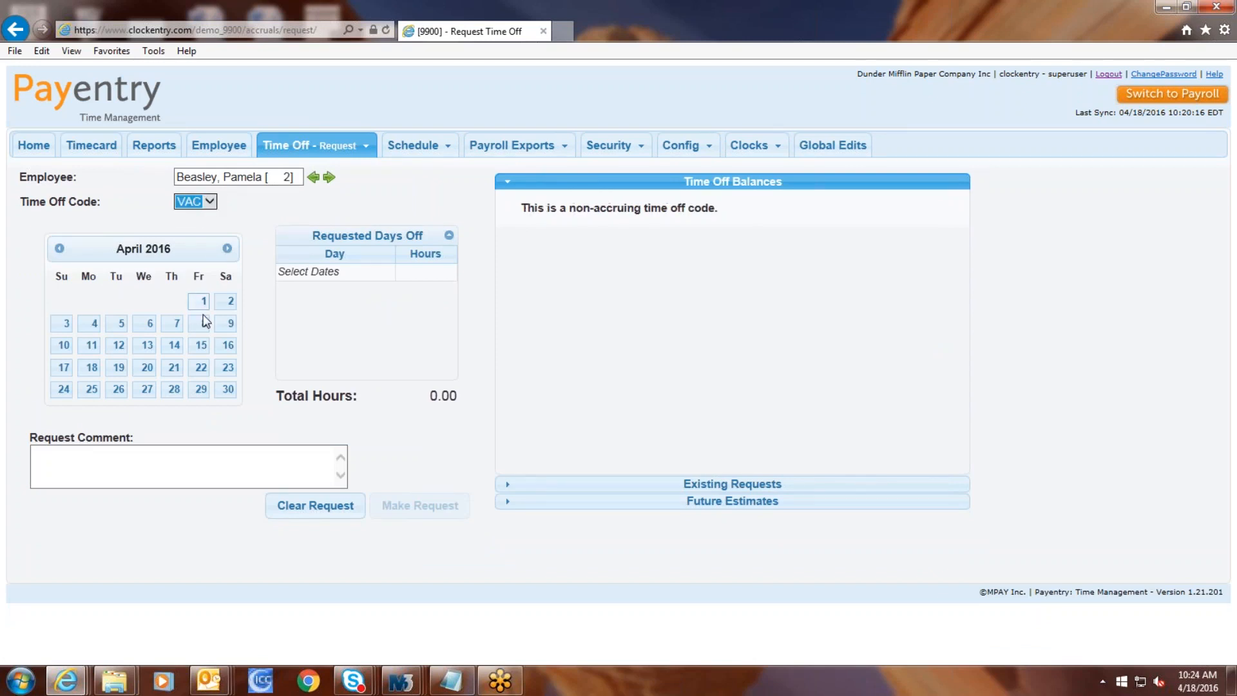
pyautogui.click(174, 390)
pyautogui.click(176, 470)
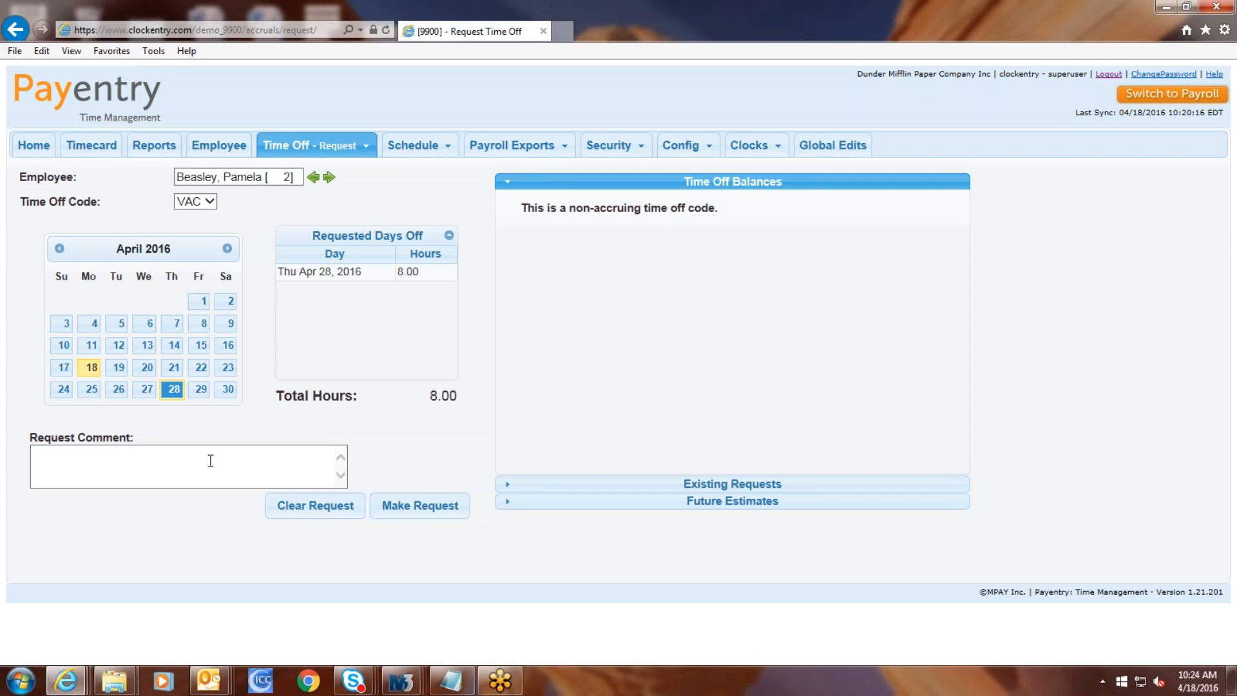
pyautogui.write('Going to the beach')
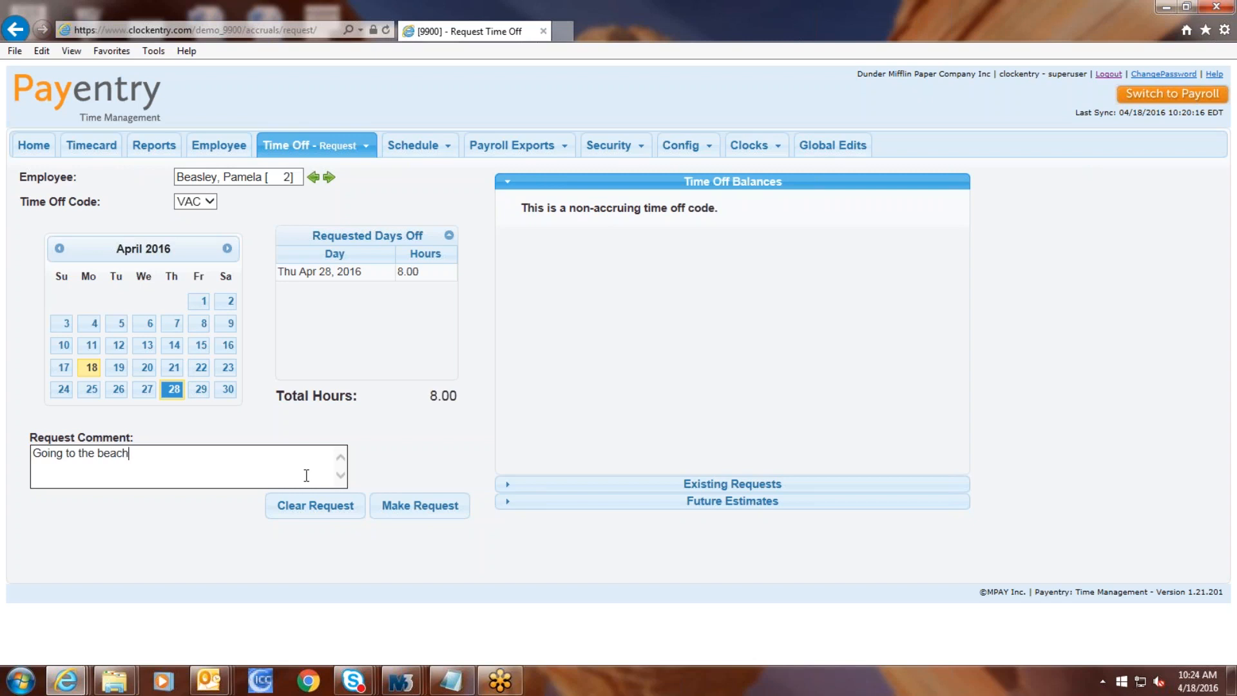
pyautogui.click(420, 505)
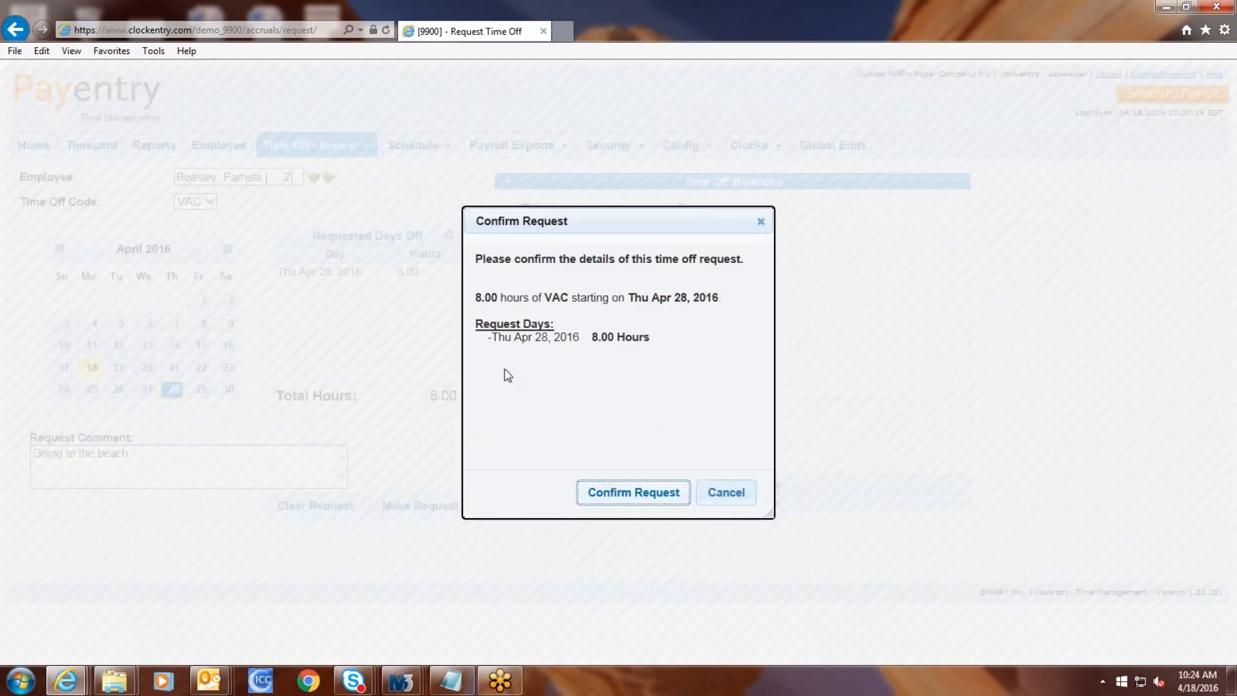
pyautogui.click(623, 494)
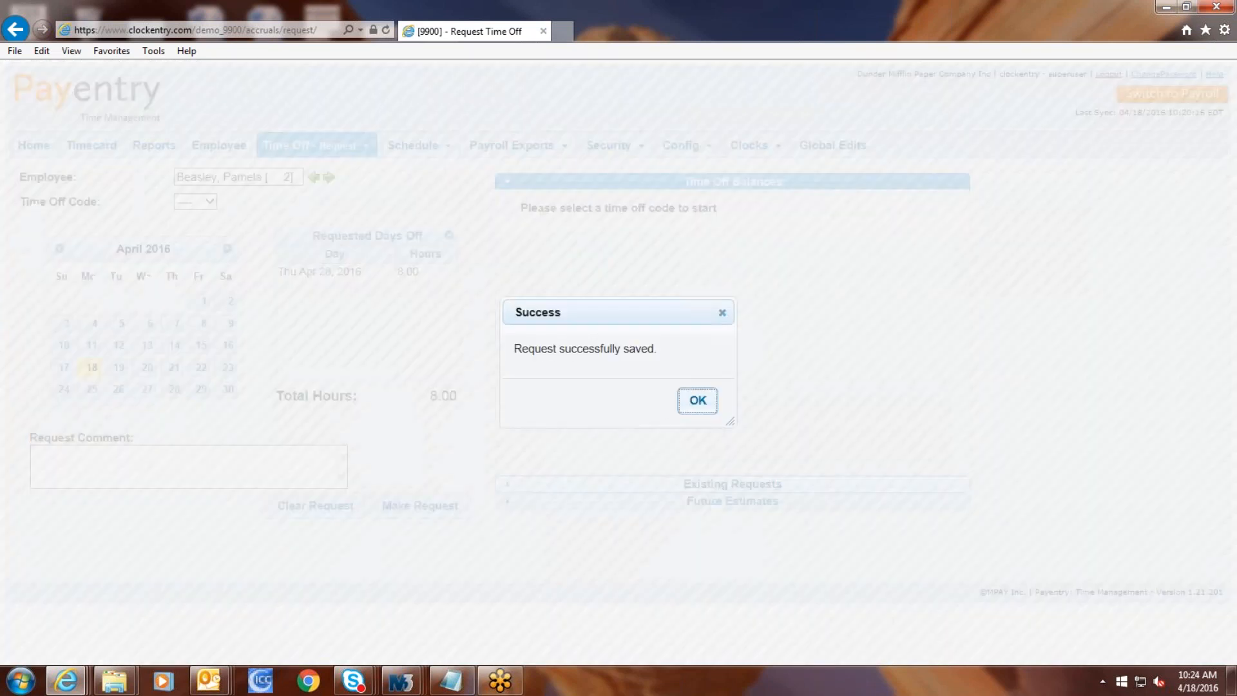
pyautogui.click(693, 400)
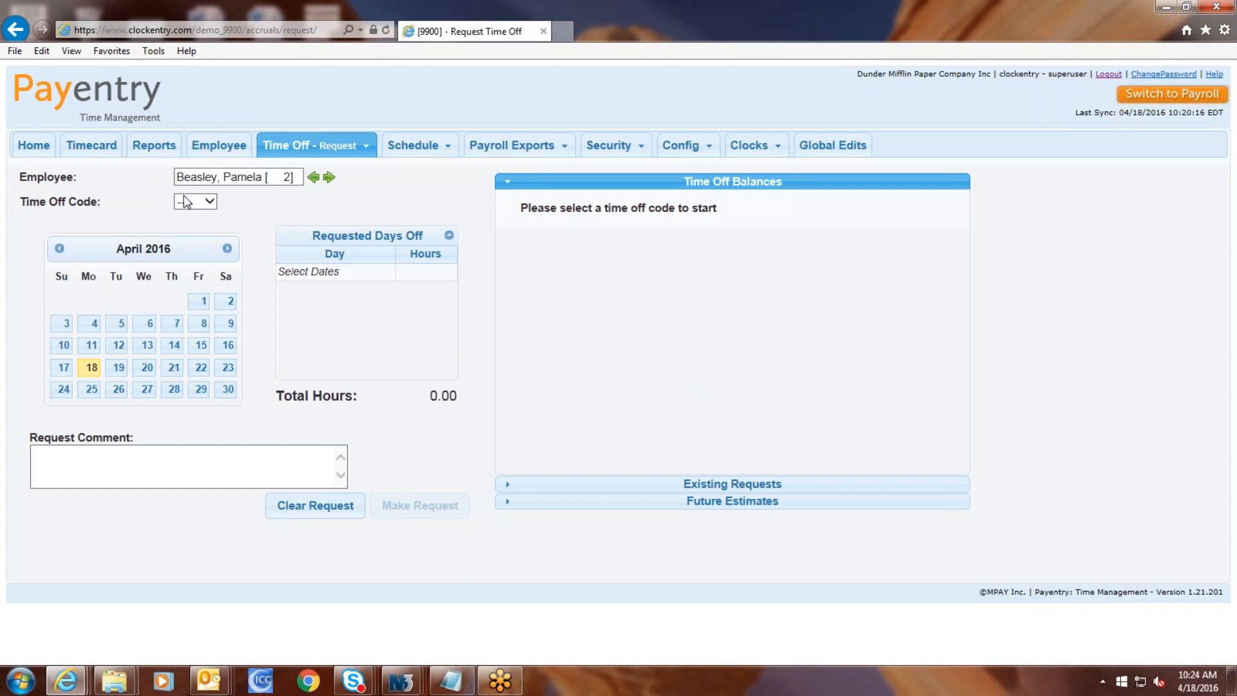
# Step: Review balances, estimates and overlaps for the Apr 12 VAC request, then approve it
pyautogui.moveTo(310, 146)
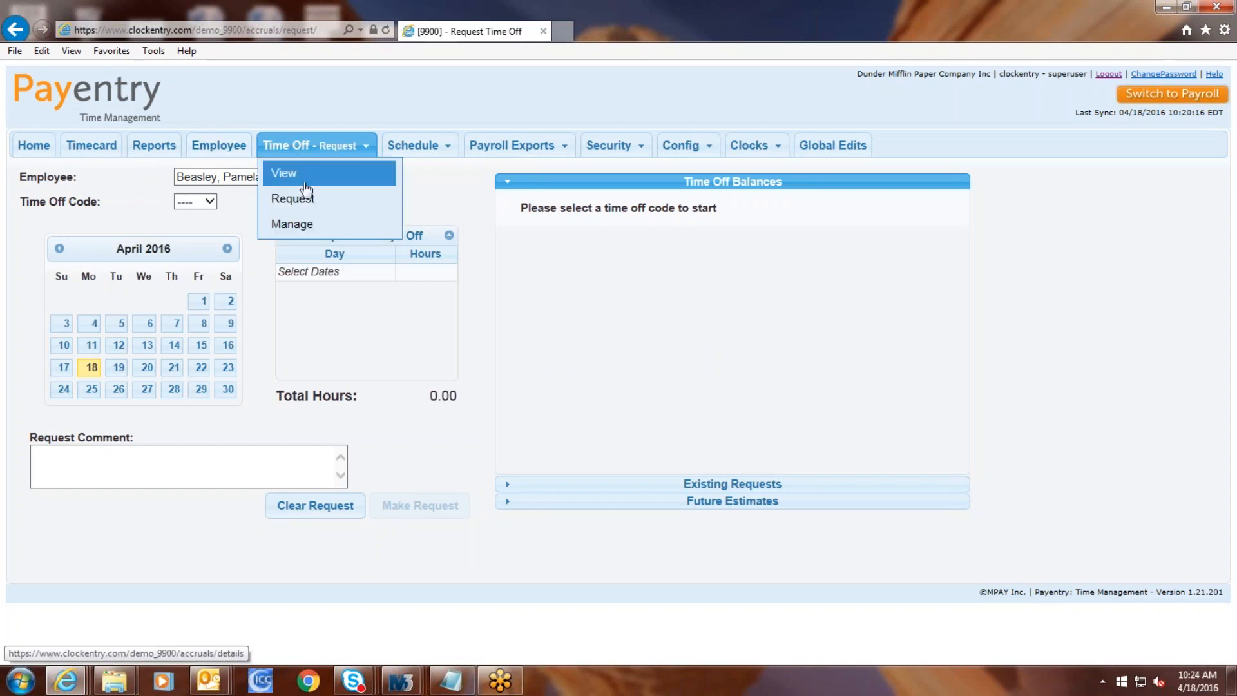
pyautogui.click(302, 226)
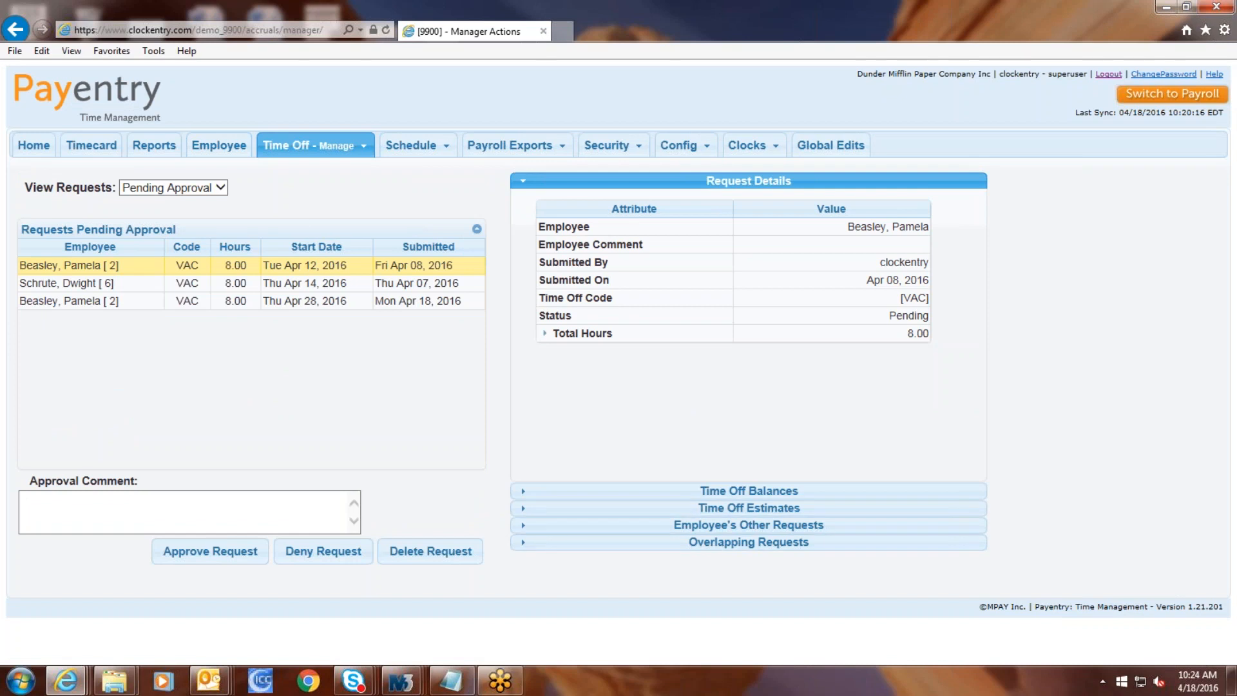
pyautogui.click(223, 188)
pyautogui.click(258, 187)
pyautogui.click(747, 491)
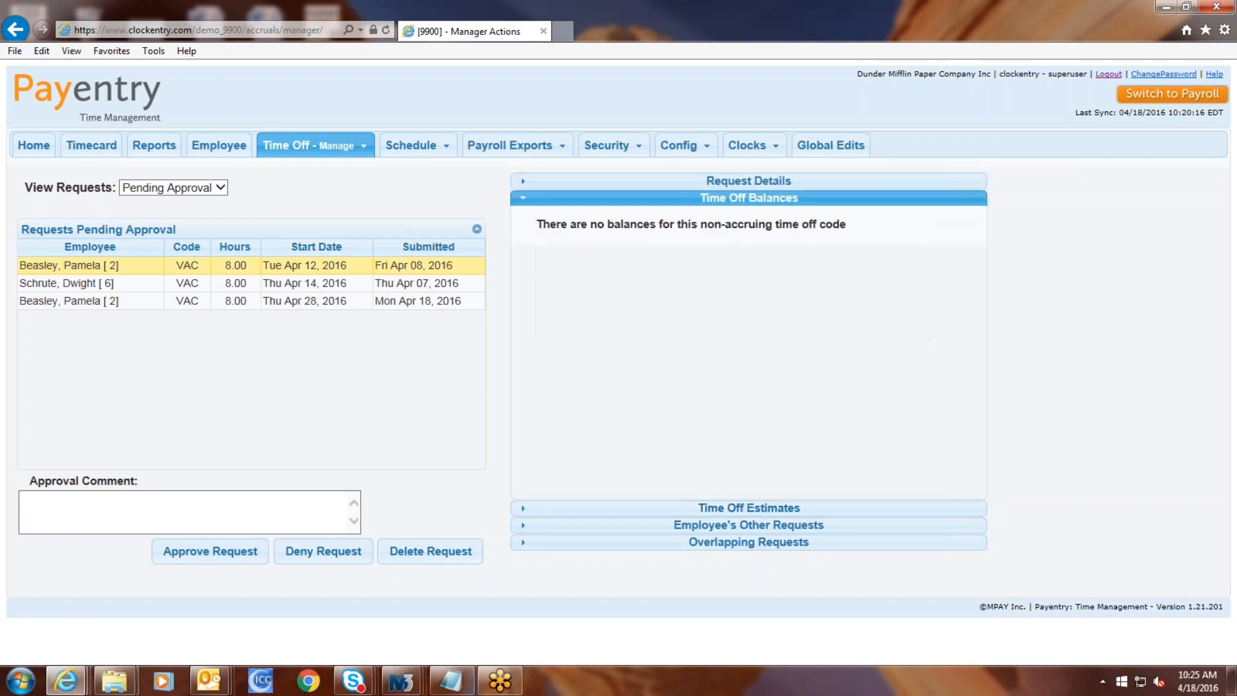
pyautogui.click(748, 509)
pyautogui.click(747, 527)
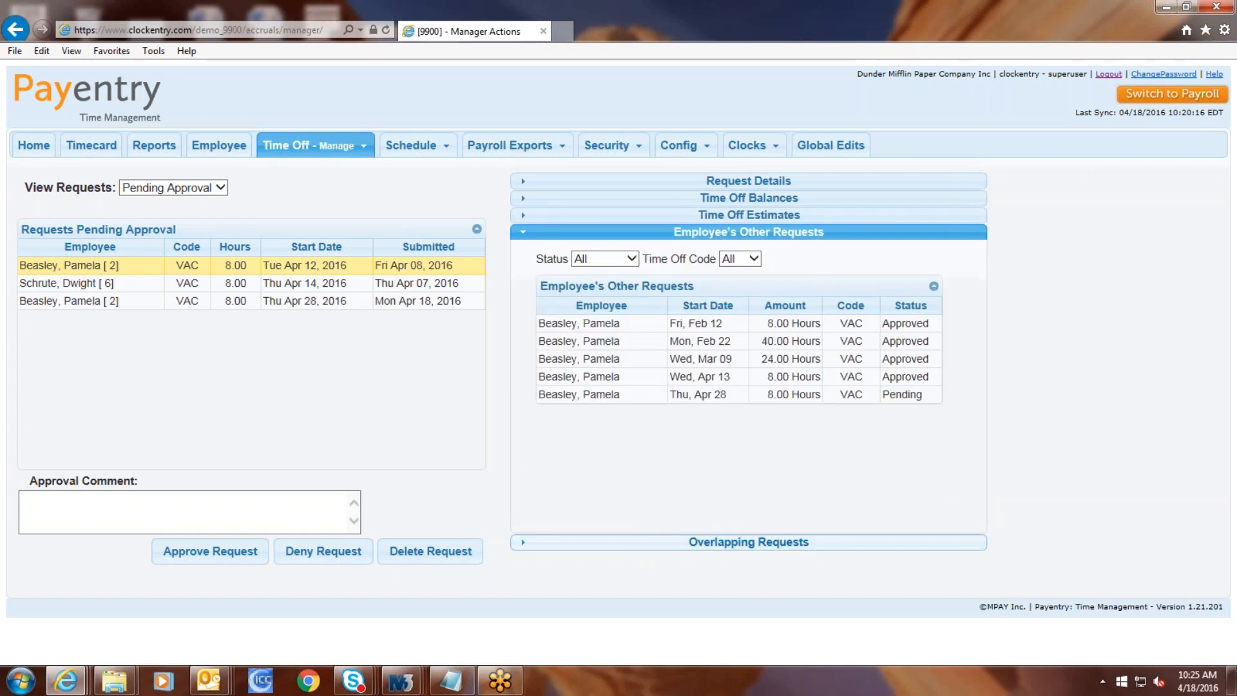
pyautogui.click(691, 540)
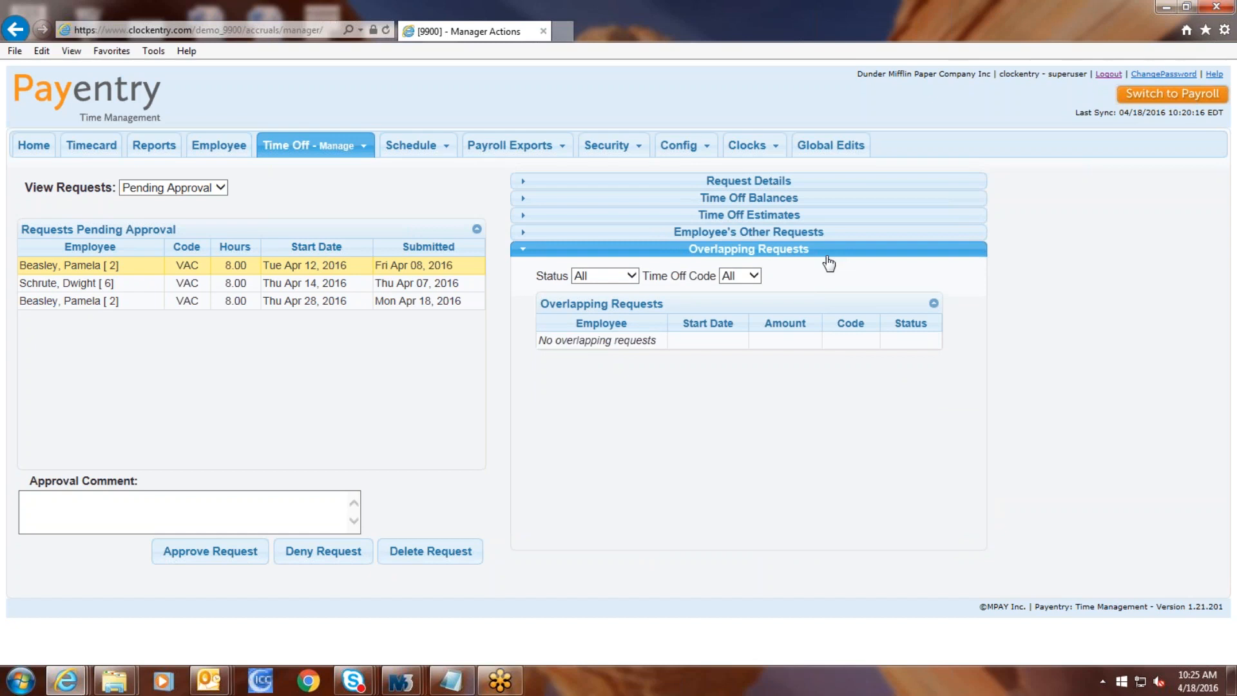
pyautogui.click(213, 560)
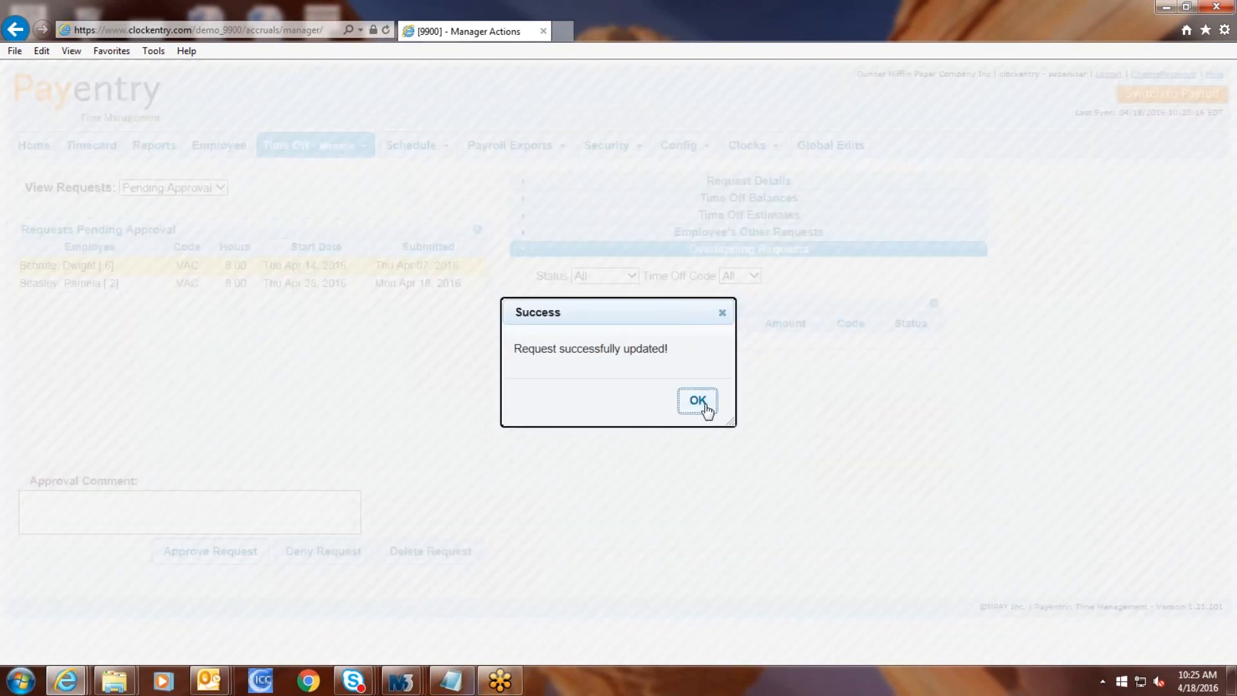
pyautogui.click(698, 401)
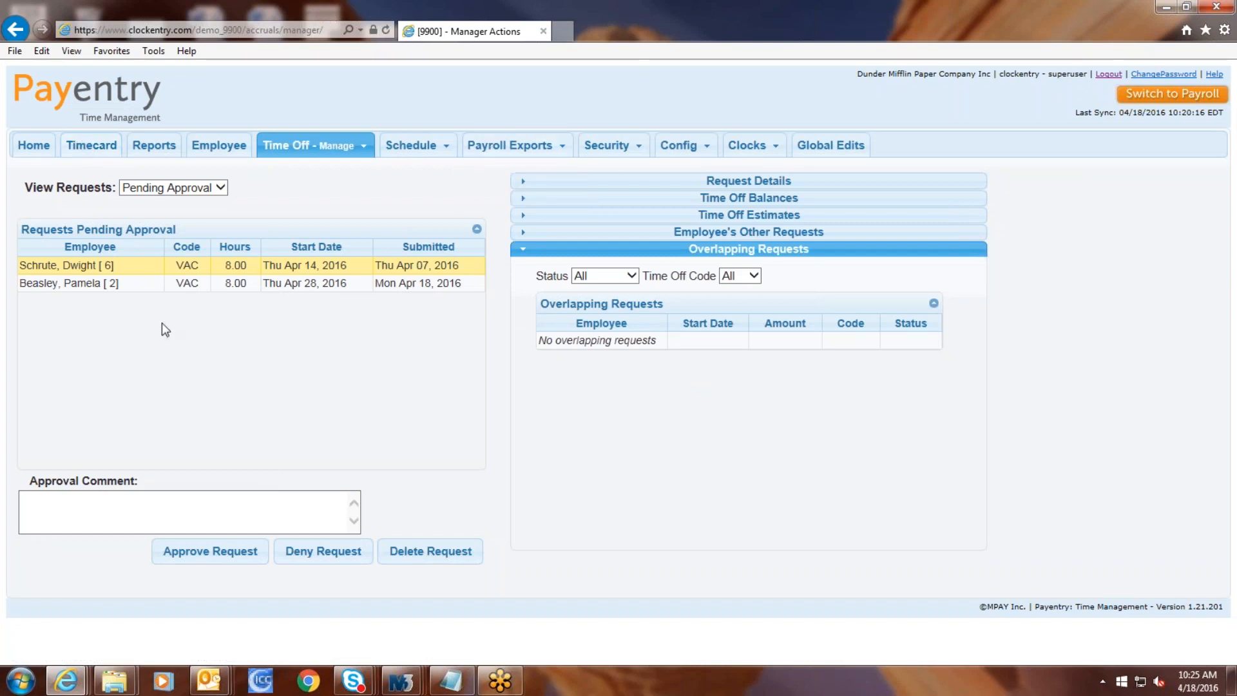
# Step: View the employee's weekly schedule and master schedule list, then the Apply Master Schedule page
pyautogui.moveTo(309, 145)
pyautogui.moveTo(395, 150)
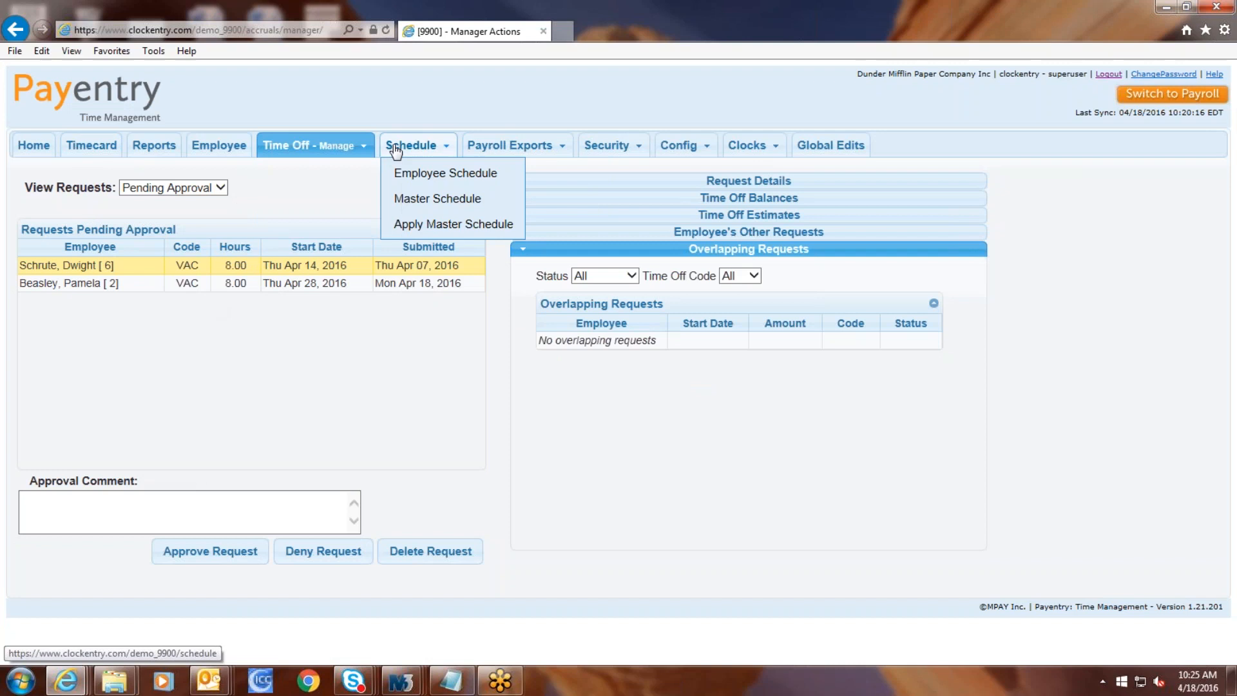
pyautogui.click(395, 149)
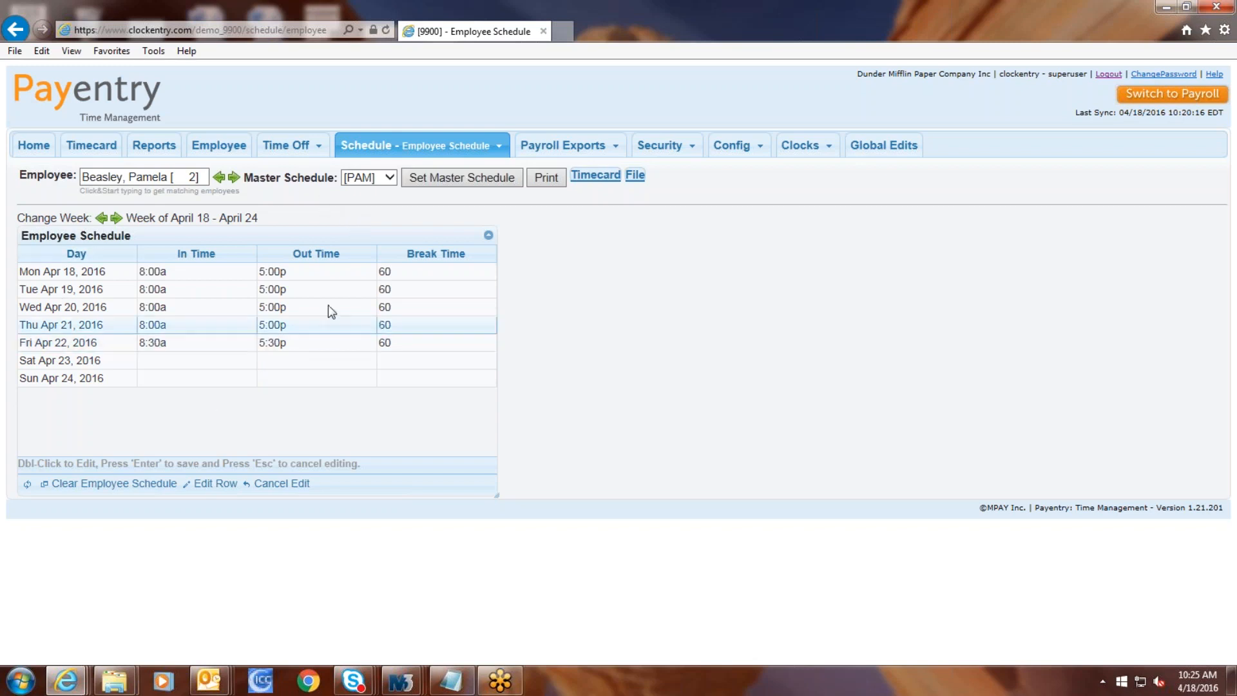
pyautogui.moveTo(419, 147)
pyautogui.click(414, 201)
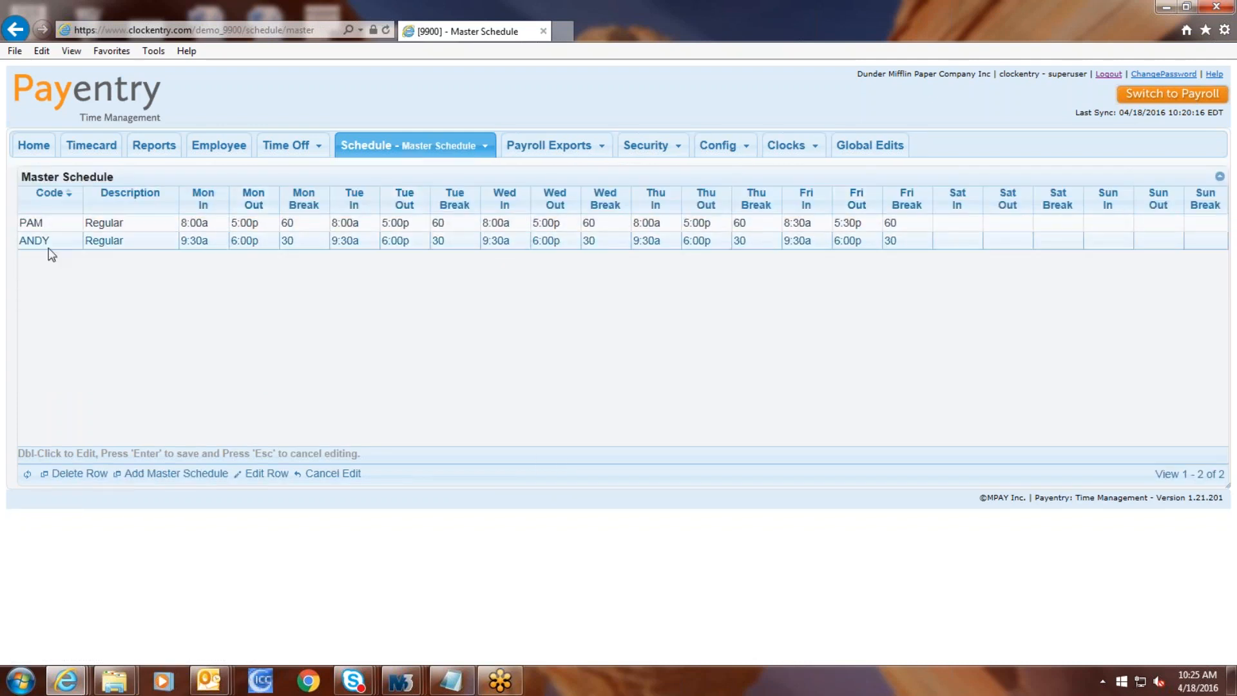
pyautogui.moveTo(445, 147)
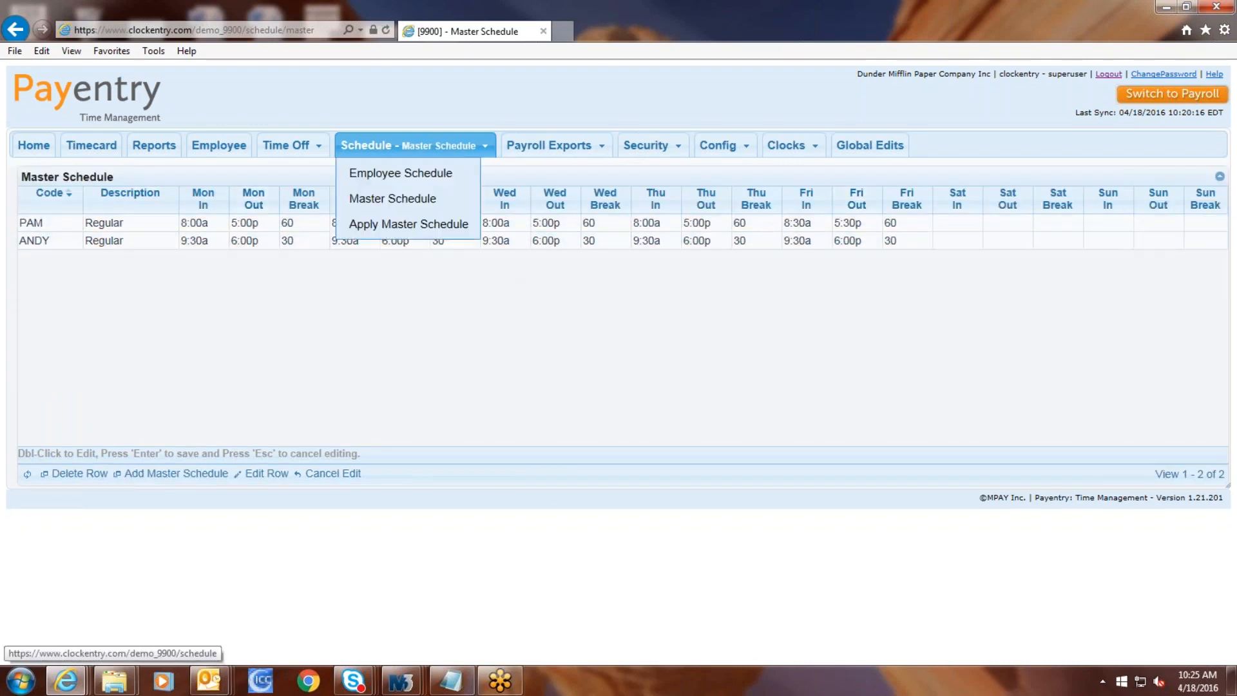
pyautogui.click(430, 224)
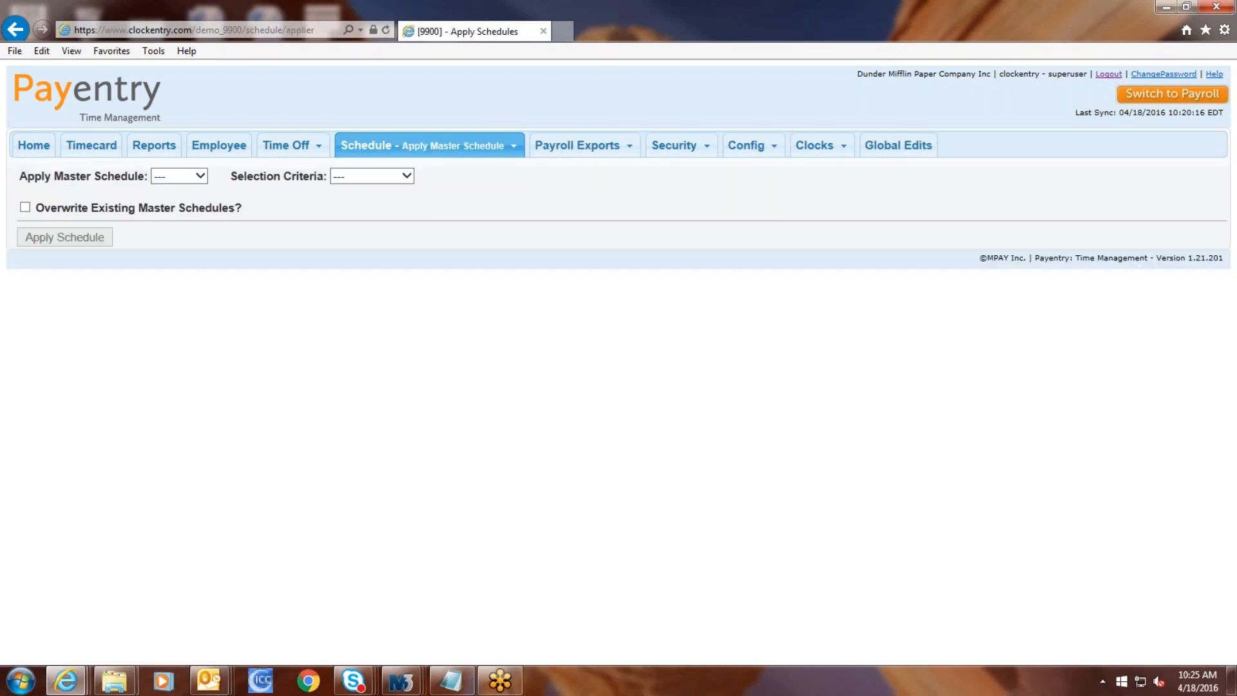
# Step: Pick the [PAM] master schedule, then bring up the Payroll Export page of five open pay groups
pyautogui.click(200, 176)
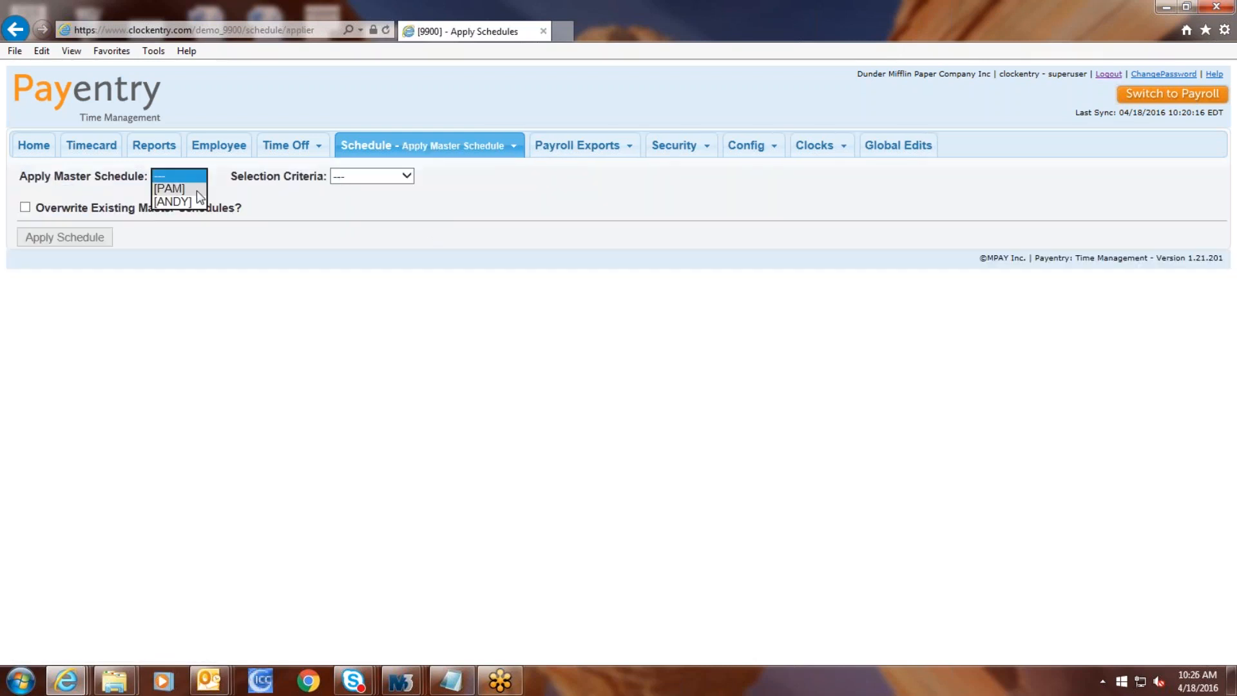
pyautogui.click(196, 189)
pyautogui.click(389, 179)
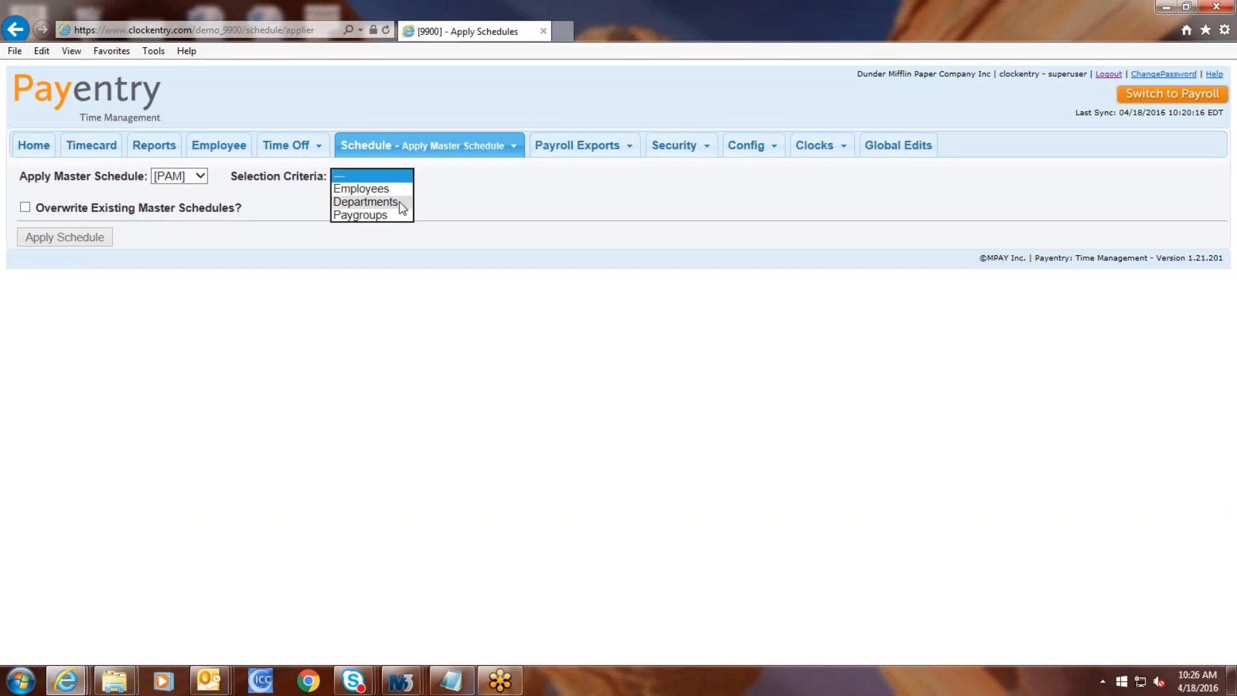
pyautogui.click(578, 145)
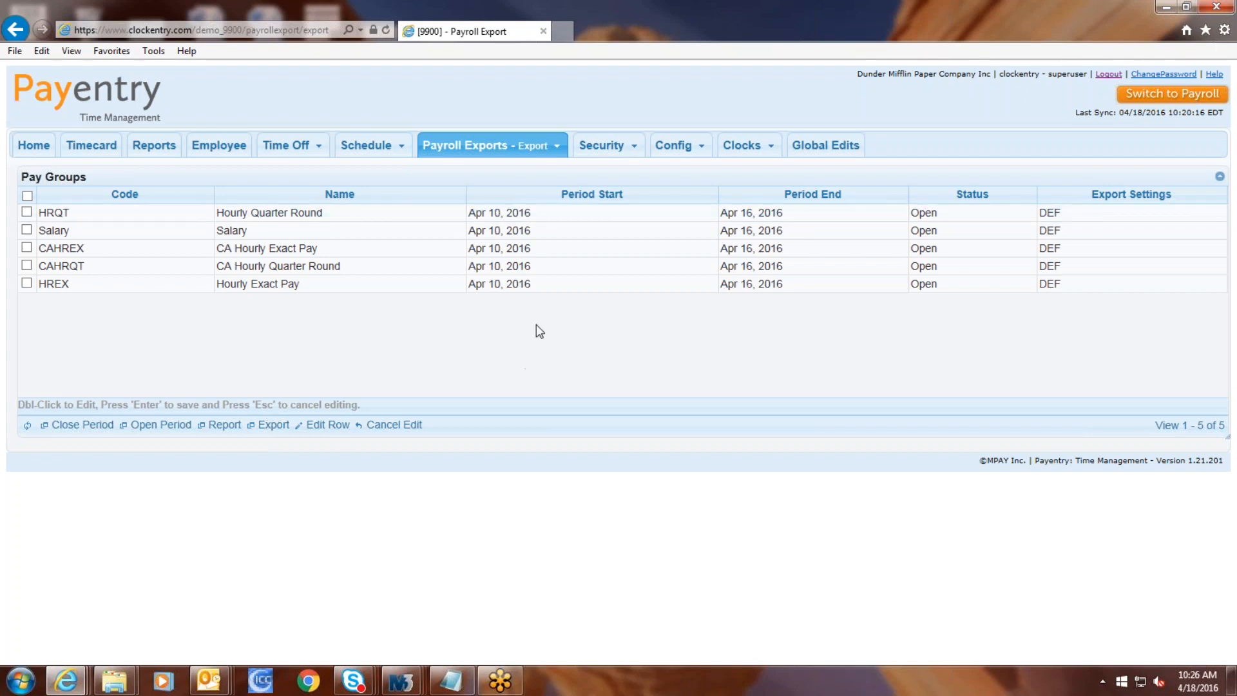
pyautogui.moveTo(609, 148)
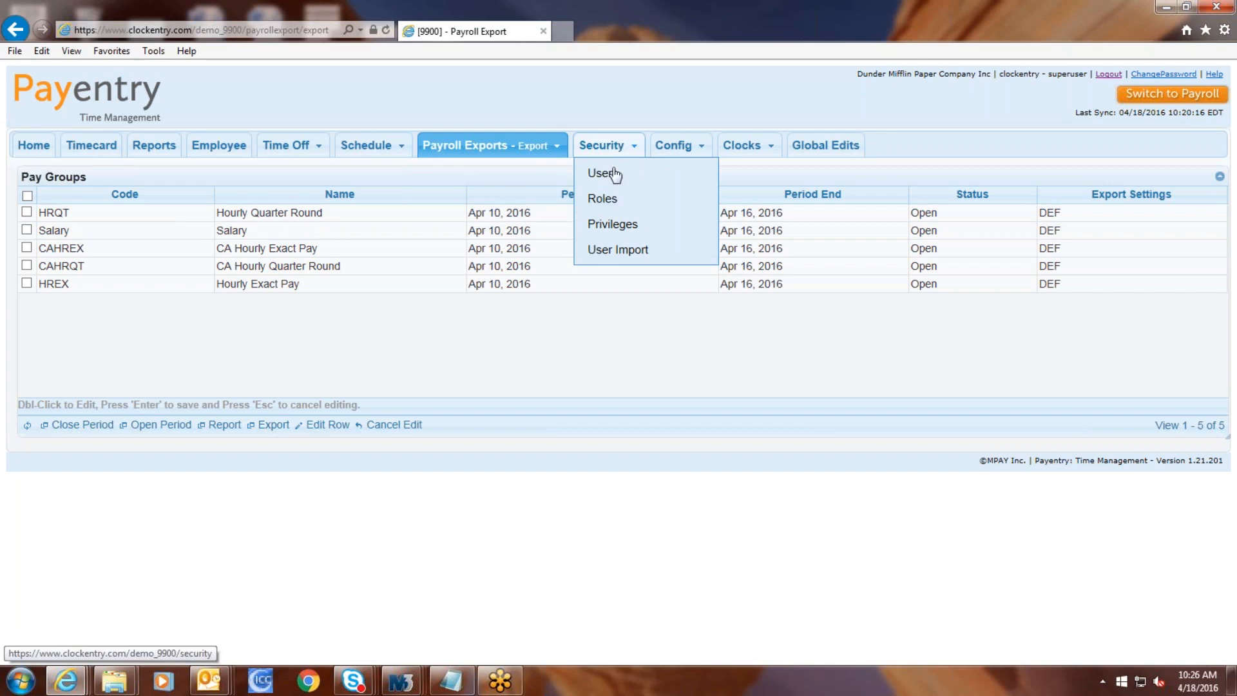
# Step: Edit the first row of the security user import list, then show the five security roles
pyautogui.click(612, 250)
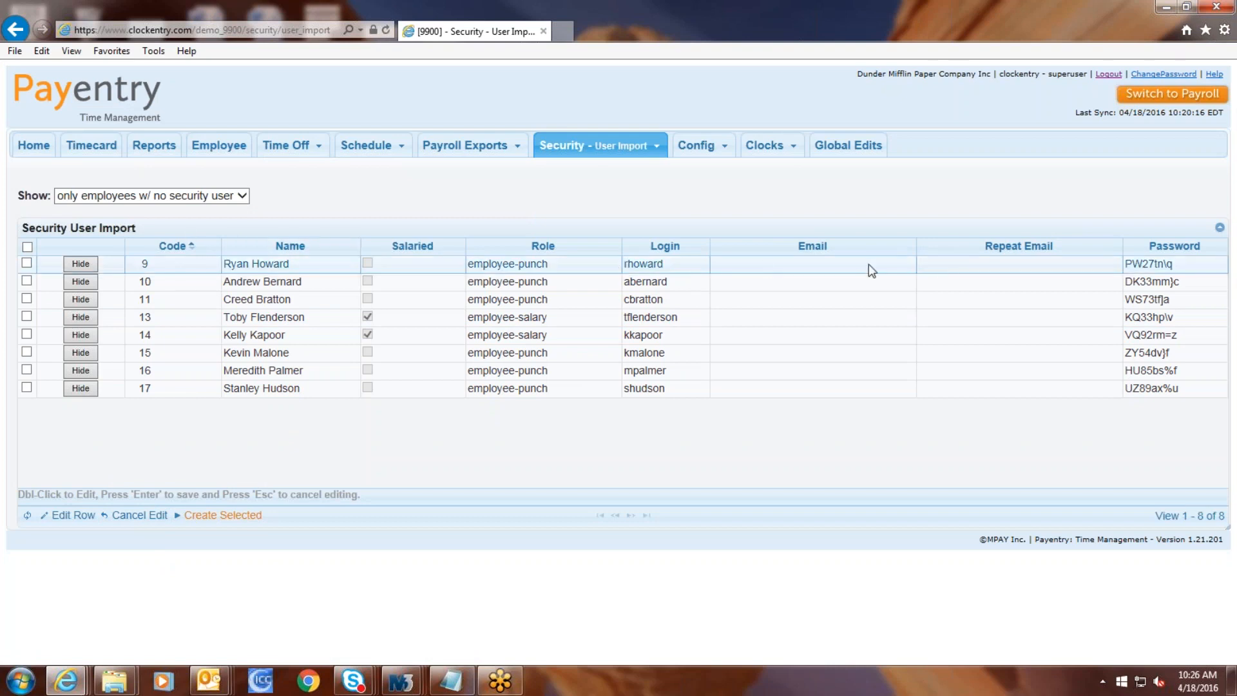
pyautogui.doubleClick(822, 268)
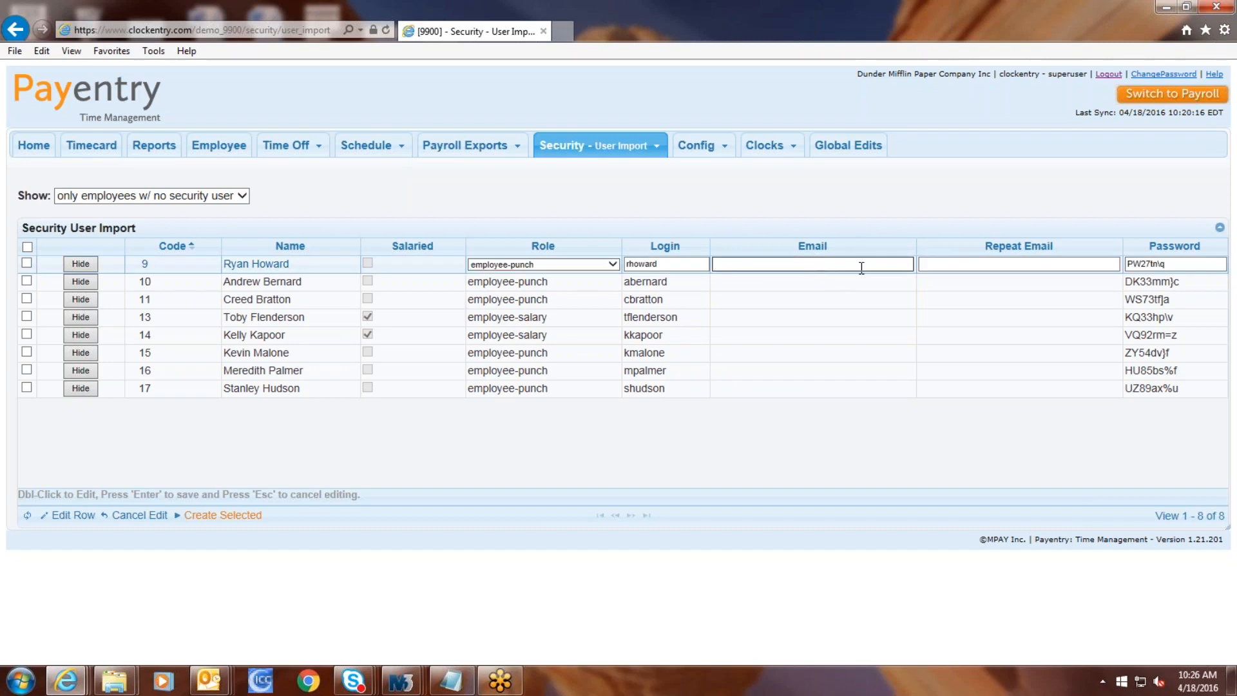
pyautogui.click(1028, 266)
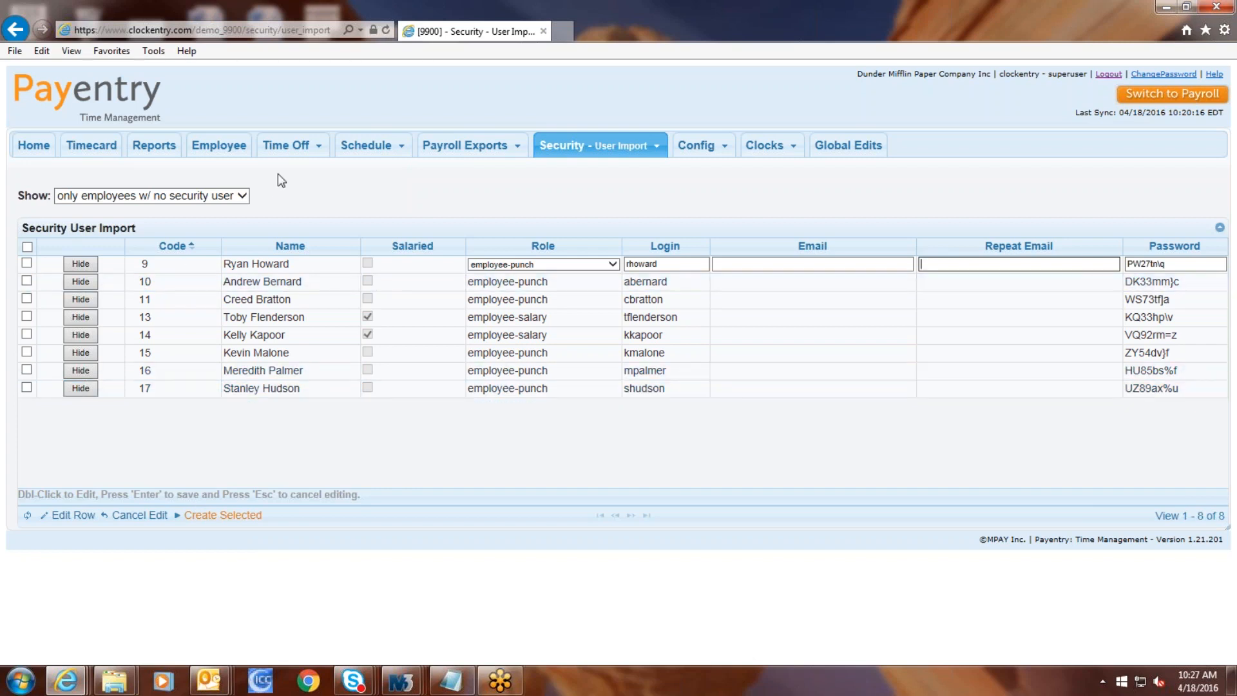
pyautogui.moveTo(626, 153)
pyautogui.click(587, 199)
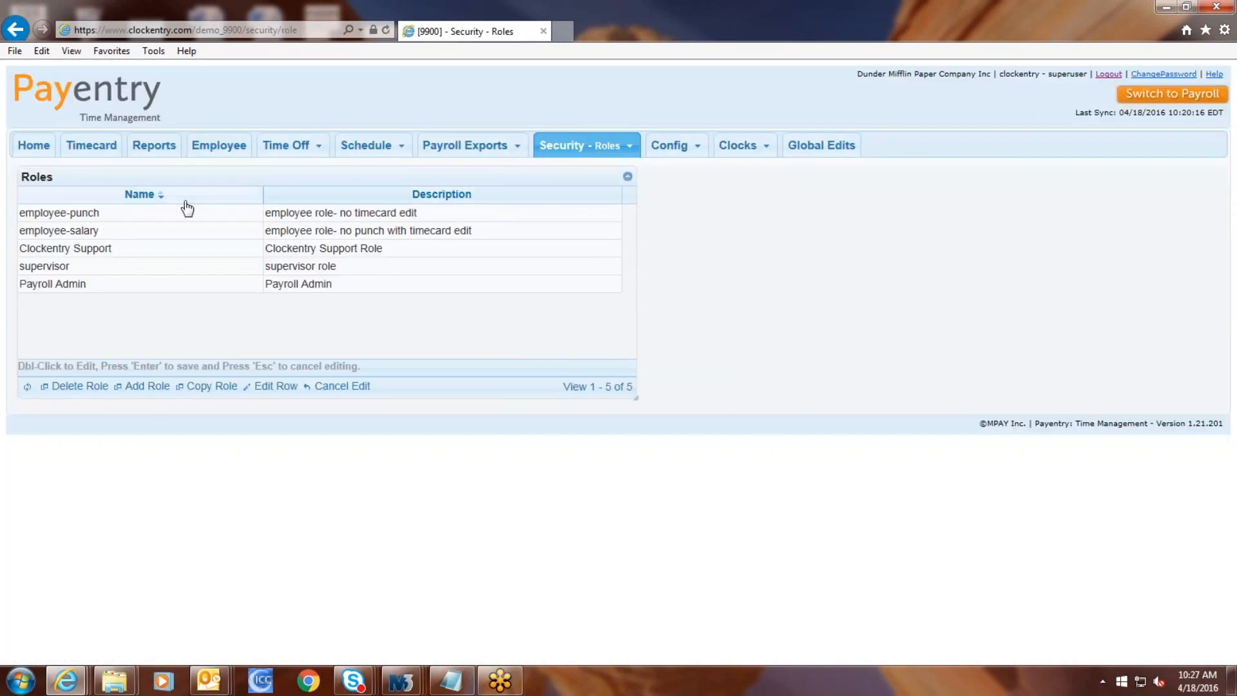
# Step: Review the employee-punch and Payroll Admin privileges, browsing addable privileges without adding any
pyautogui.click(155, 216)
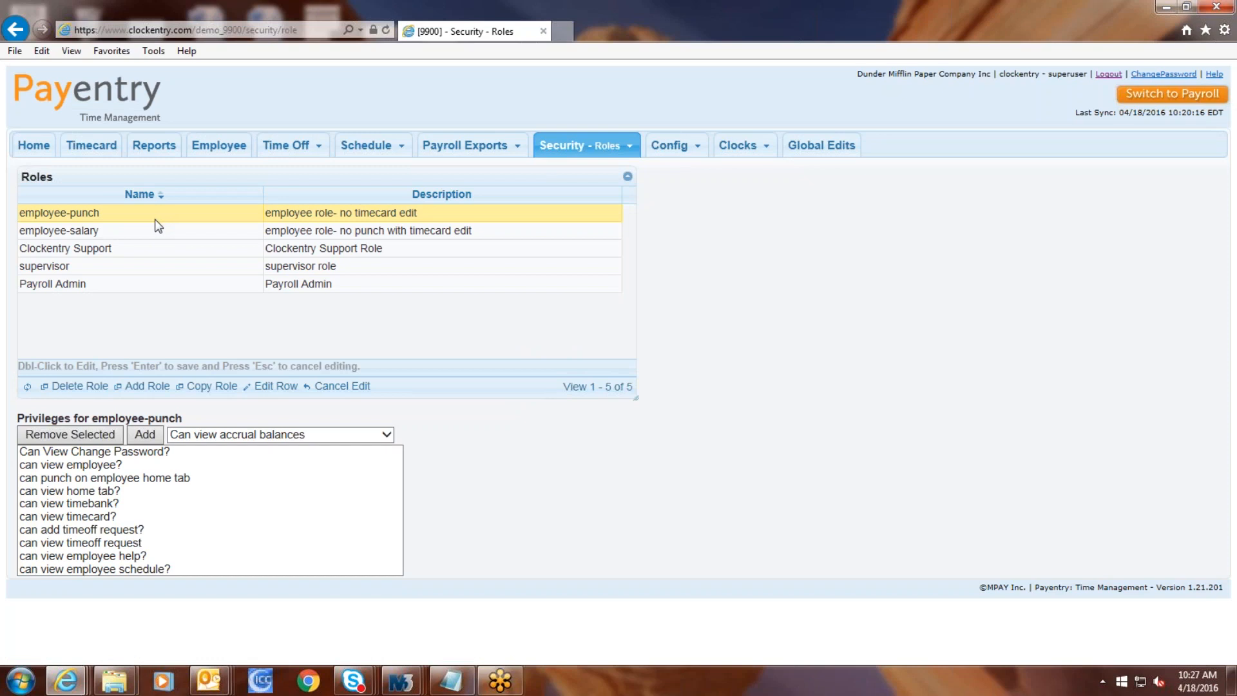
pyautogui.click(161, 287)
pyautogui.moveTo(397, 475); pyautogui.dragTo(396, 498)
pyautogui.click(377, 435)
pyautogui.moveTo(385, 372); pyautogui.dragTo(393, 477)
pyautogui.moveTo(381, 398); pyautogui.dragTo(389, 366)
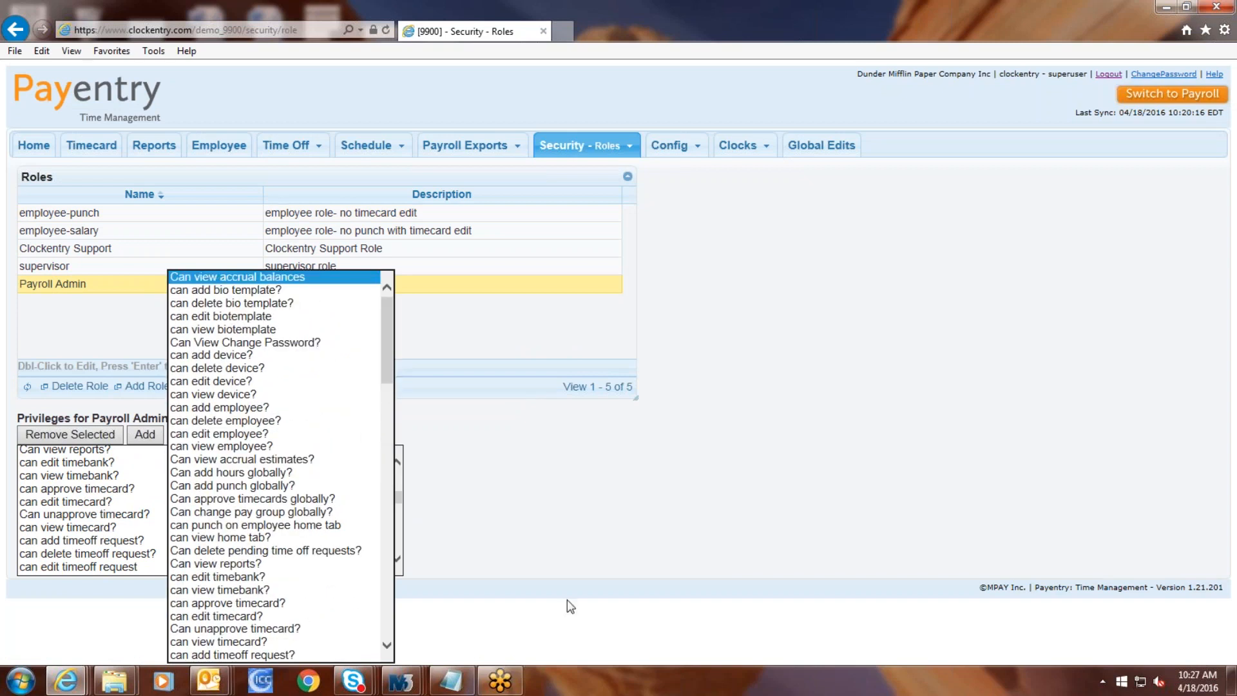
pyautogui.click(549, 528)
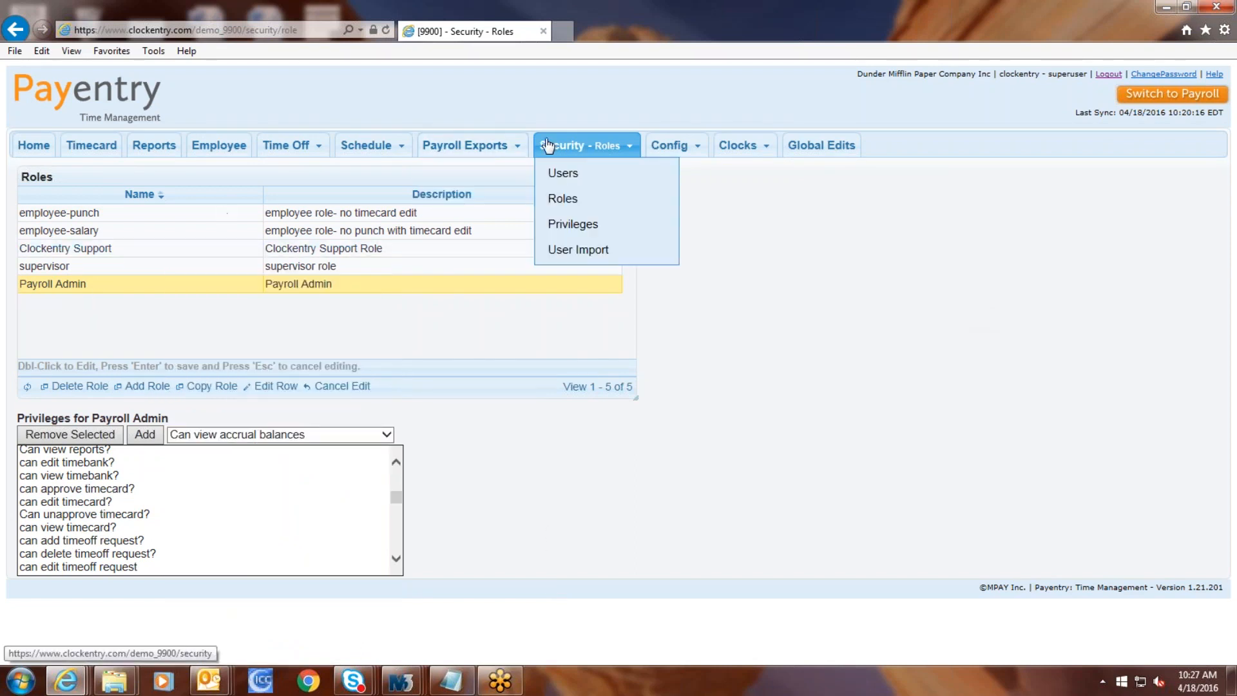
# Step: Return to the employee-punch role's privileges, then go to Config > Pay Calendar
pyautogui.click(217, 212)
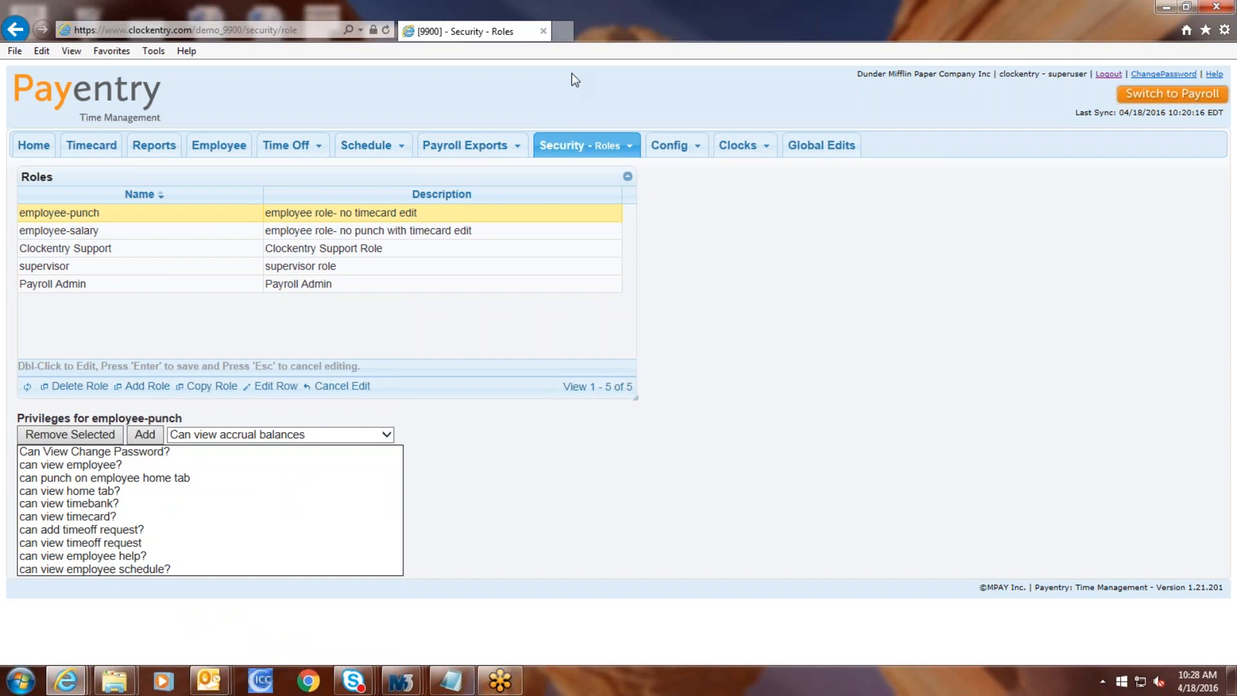
pyautogui.moveTo(677, 144)
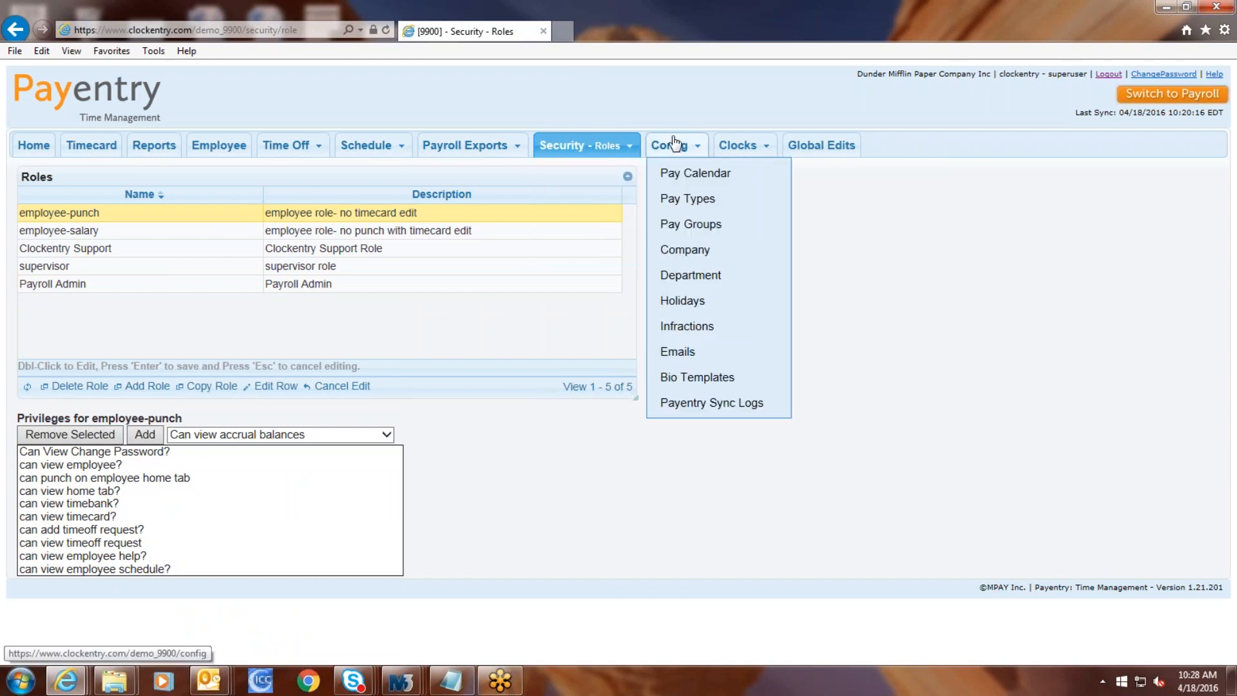
pyautogui.click(678, 144)
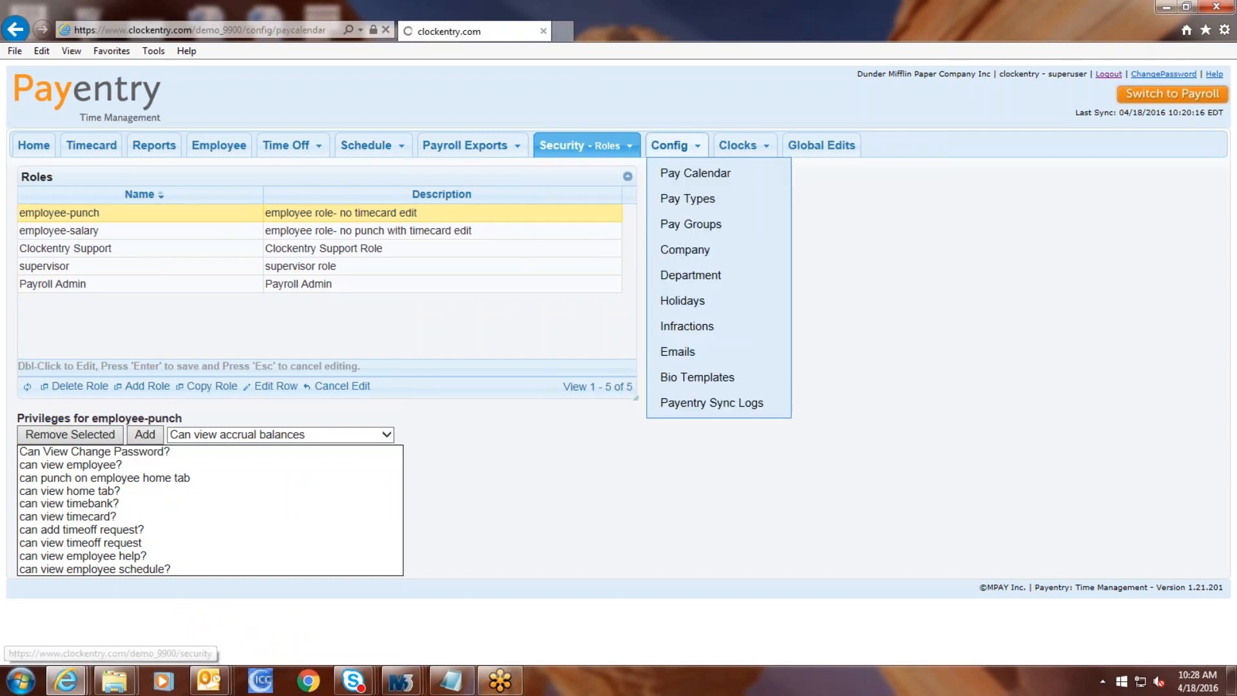
# Step: Load the Weekly calendar's 2016 pay periods, select the VAC pay type, then open Pay Groups
pyautogui.click(152, 217)
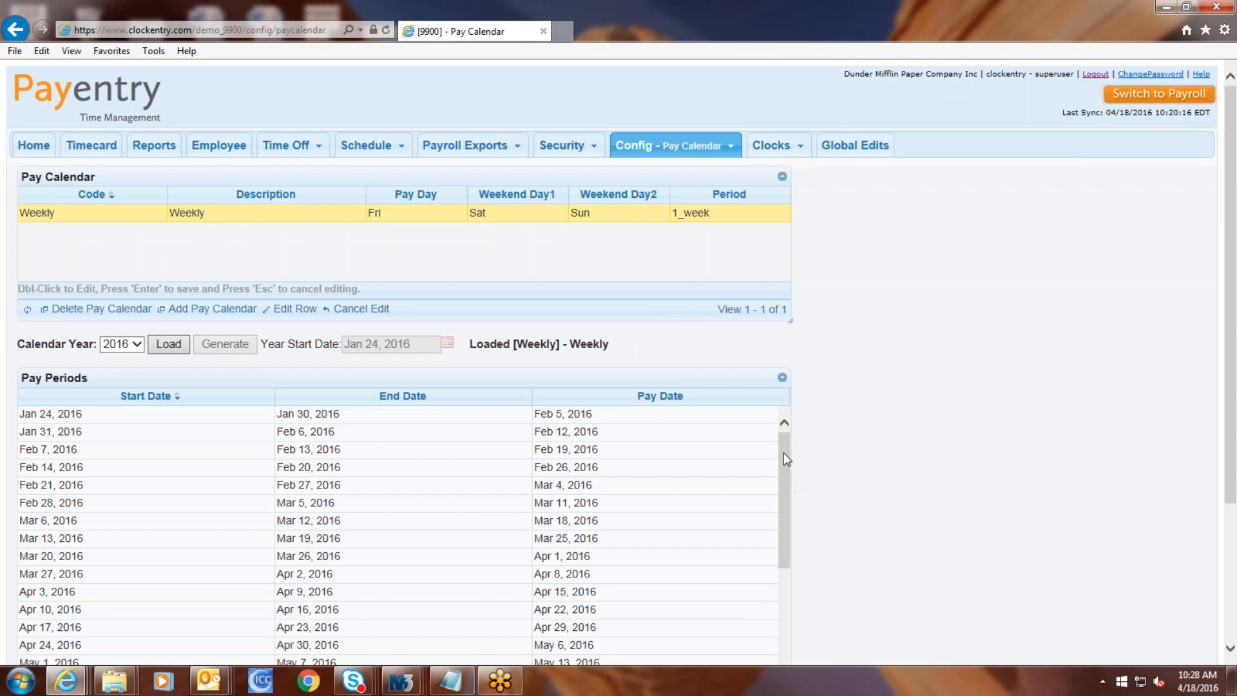
pyautogui.moveTo(688, 164)
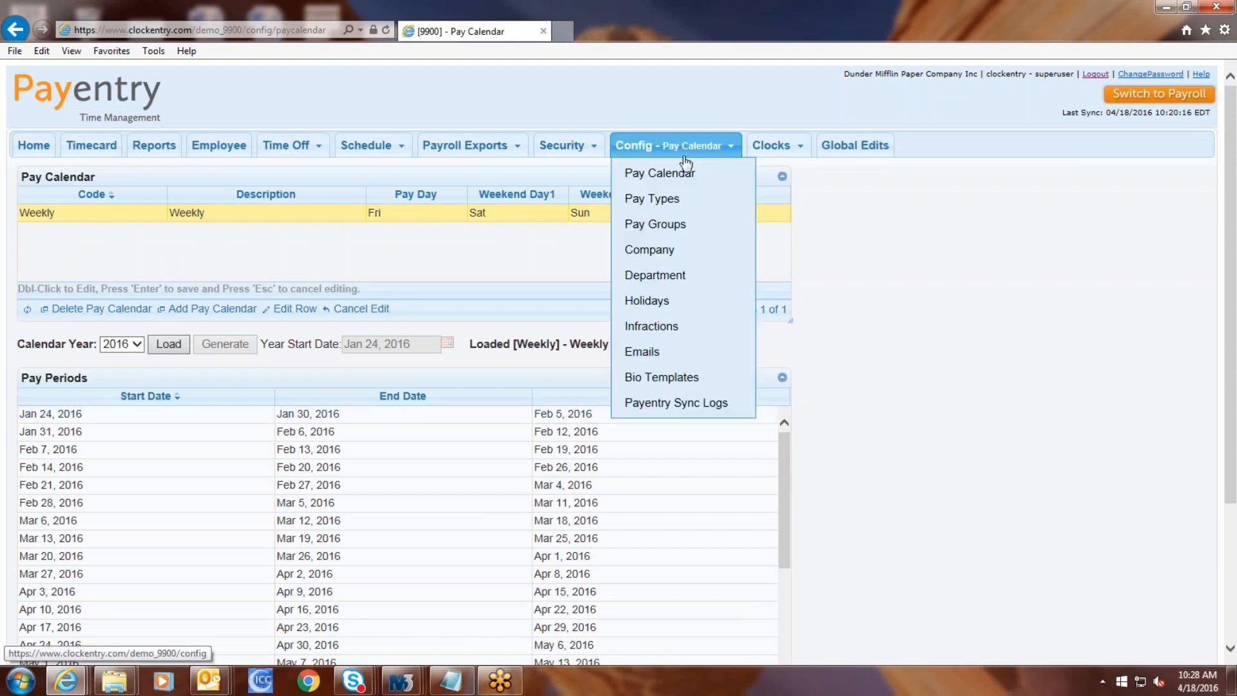
pyautogui.click(675, 203)
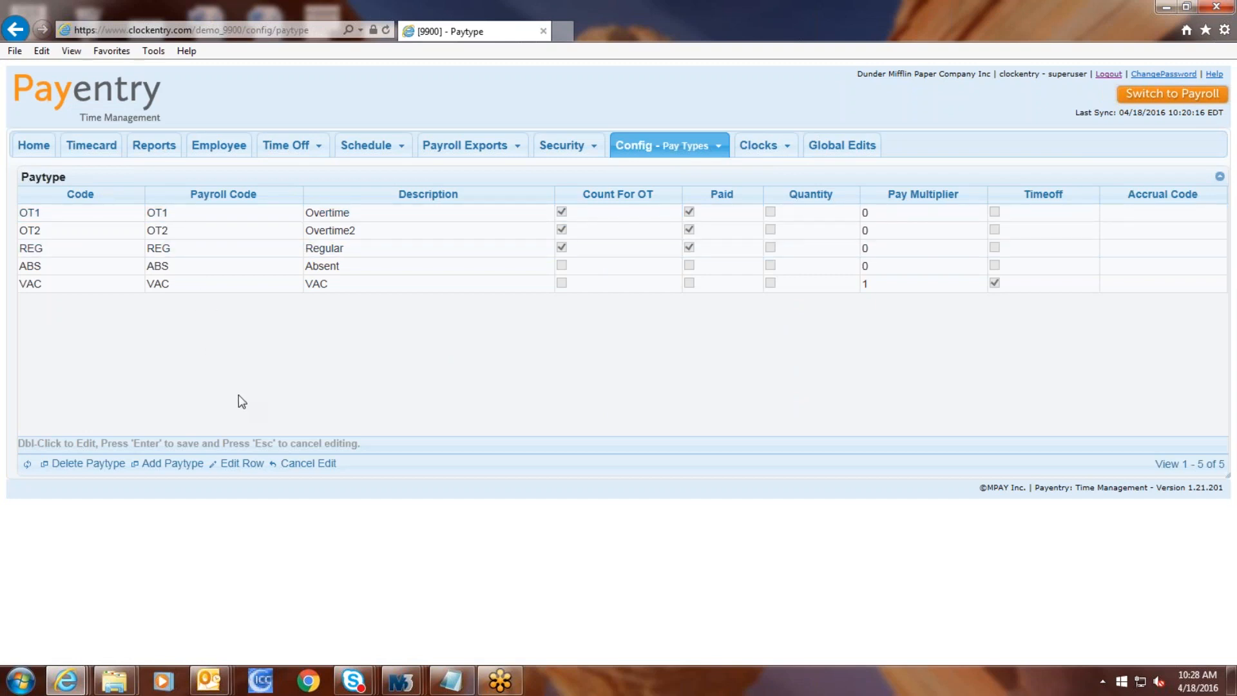
pyautogui.click(1018, 288)
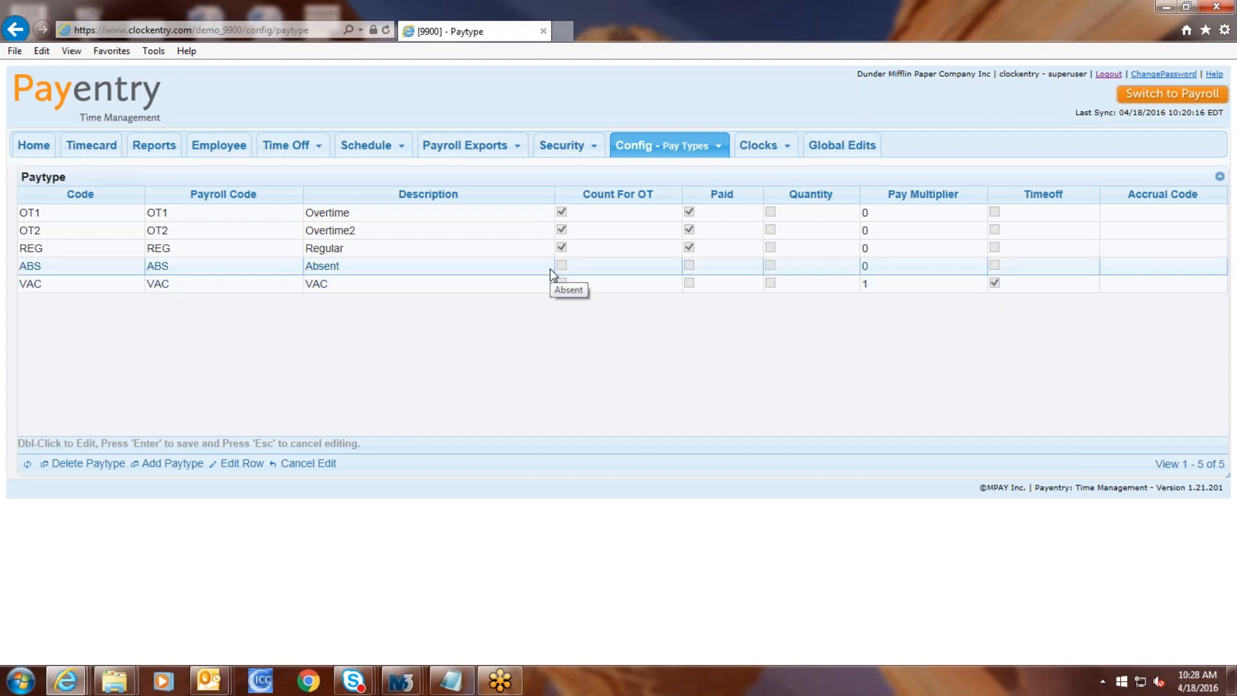
pyautogui.moveTo(640, 147)
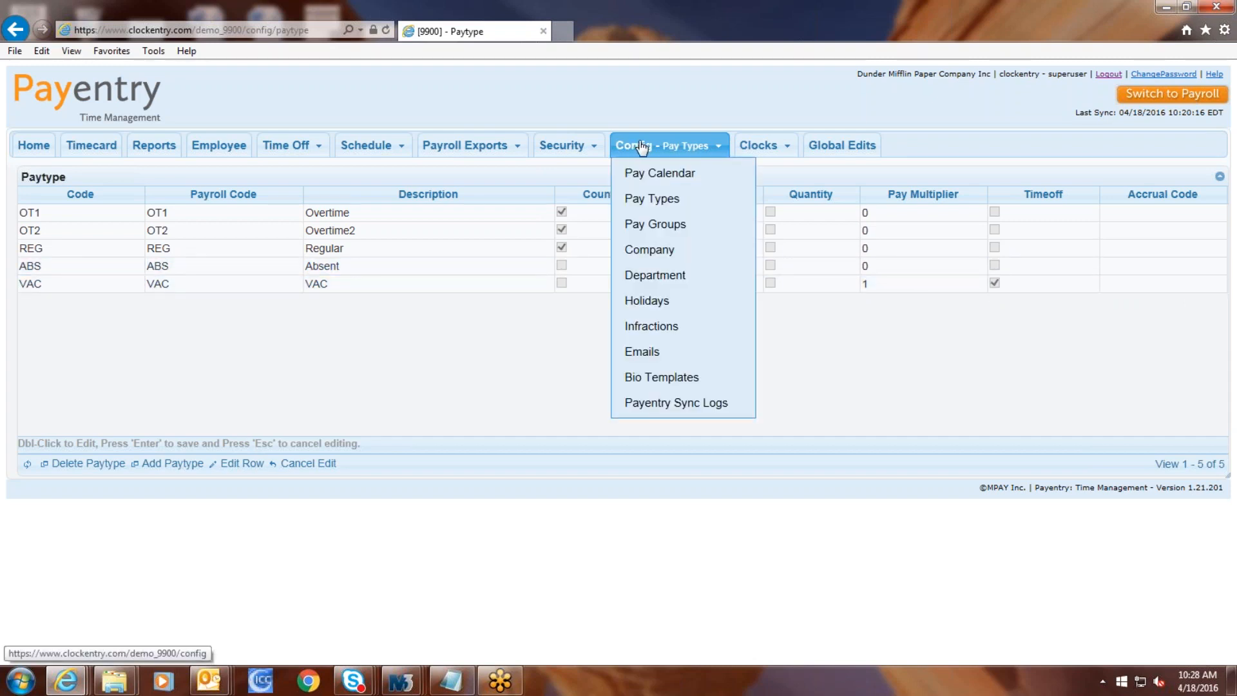
pyautogui.click(668, 232)
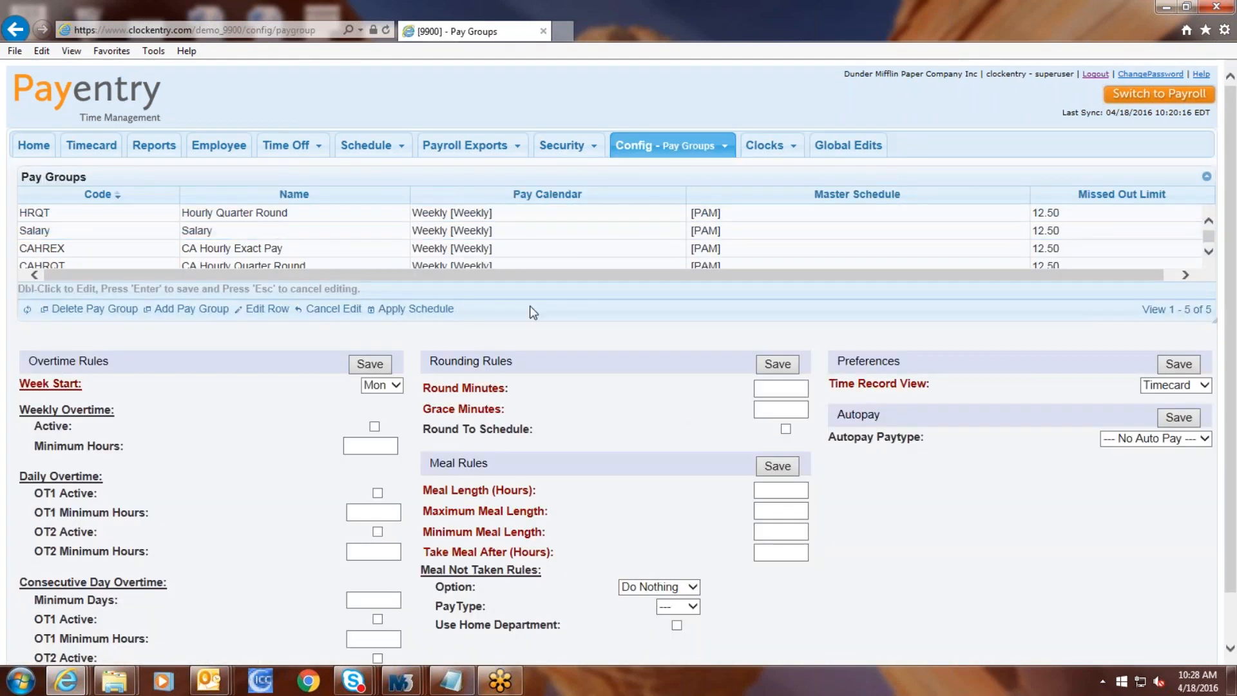
# Step: Look over the pay groups' overtime, rounding and meal rules, then show HRQT's holidays
pyautogui.scroll(-1, 219, 222)
pyautogui.scroll(-2, 219, 223)
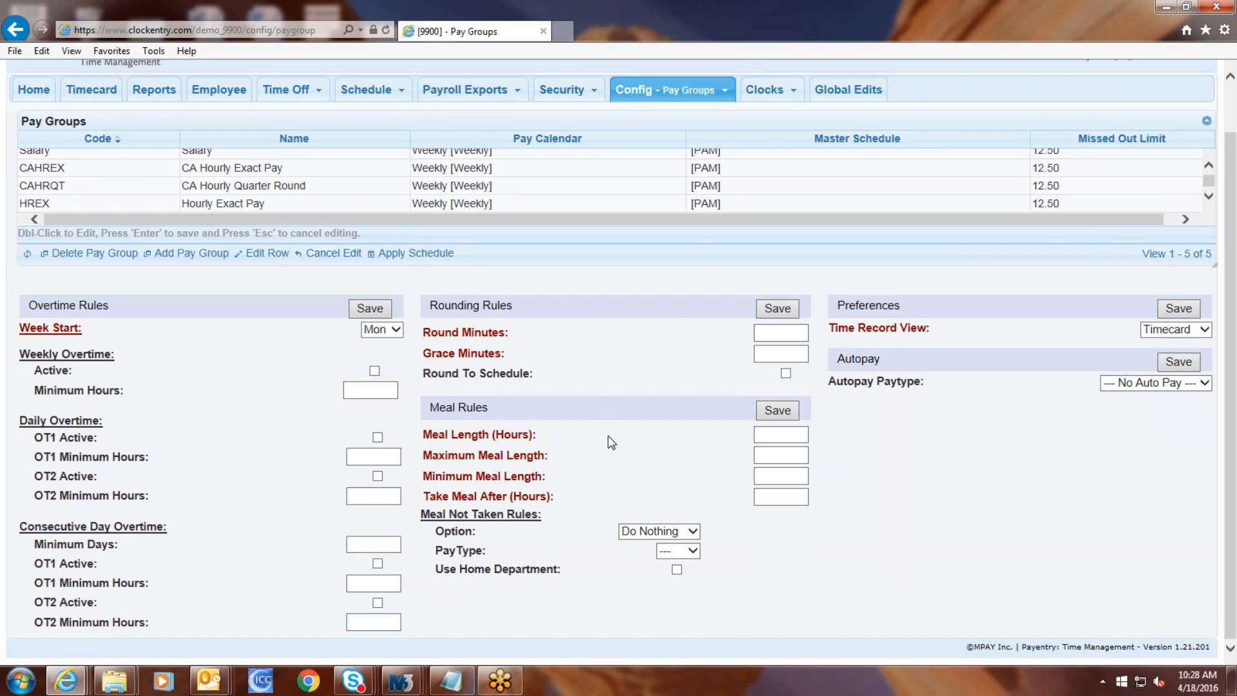
pyautogui.scroll(1, 610, 439)
pyautogui.scroll(1, 541, 237)
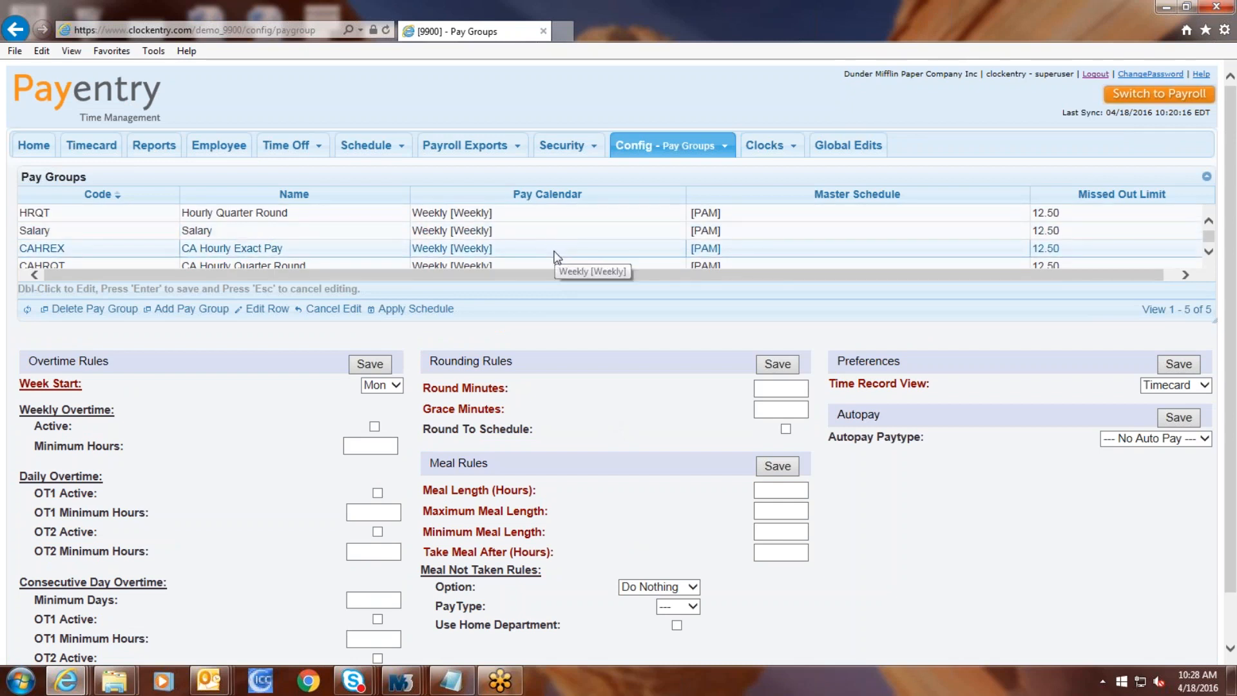
pyautogui.moveTo(720, 147)
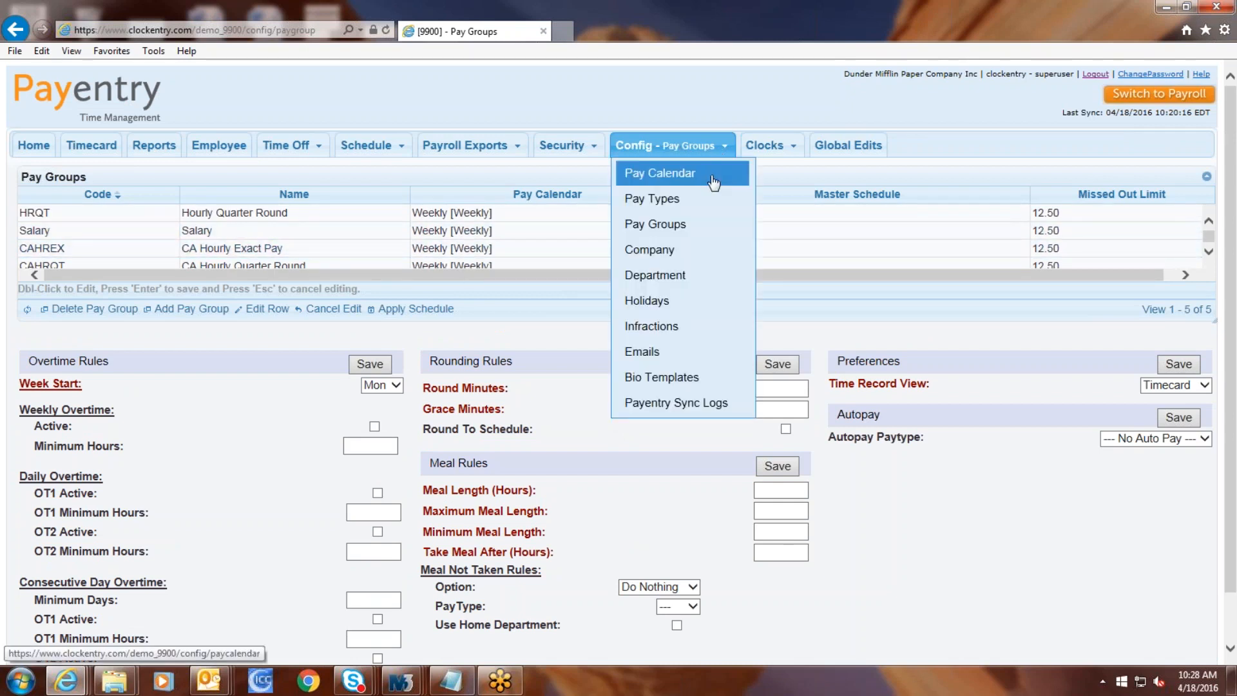
pyautogui.click(705, 301)
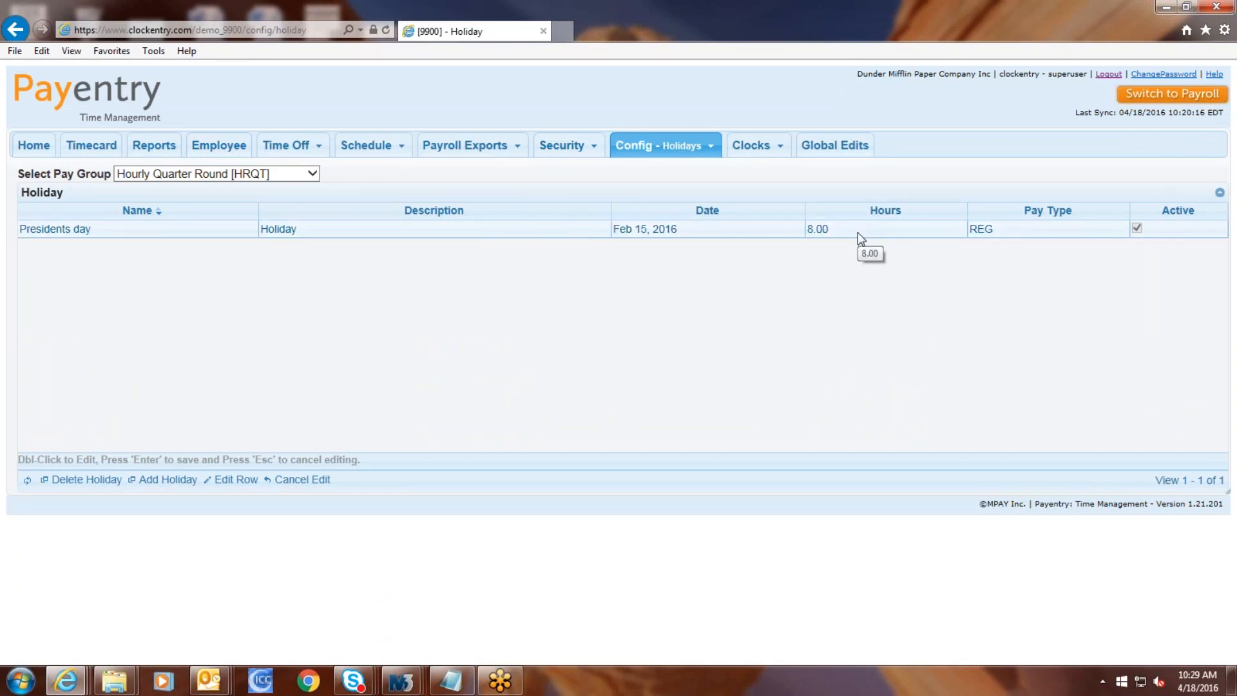
# Step: Visit the Infractions list, then the Emails page with eight active notification templates
pyautogui.moveTo(694, 152)
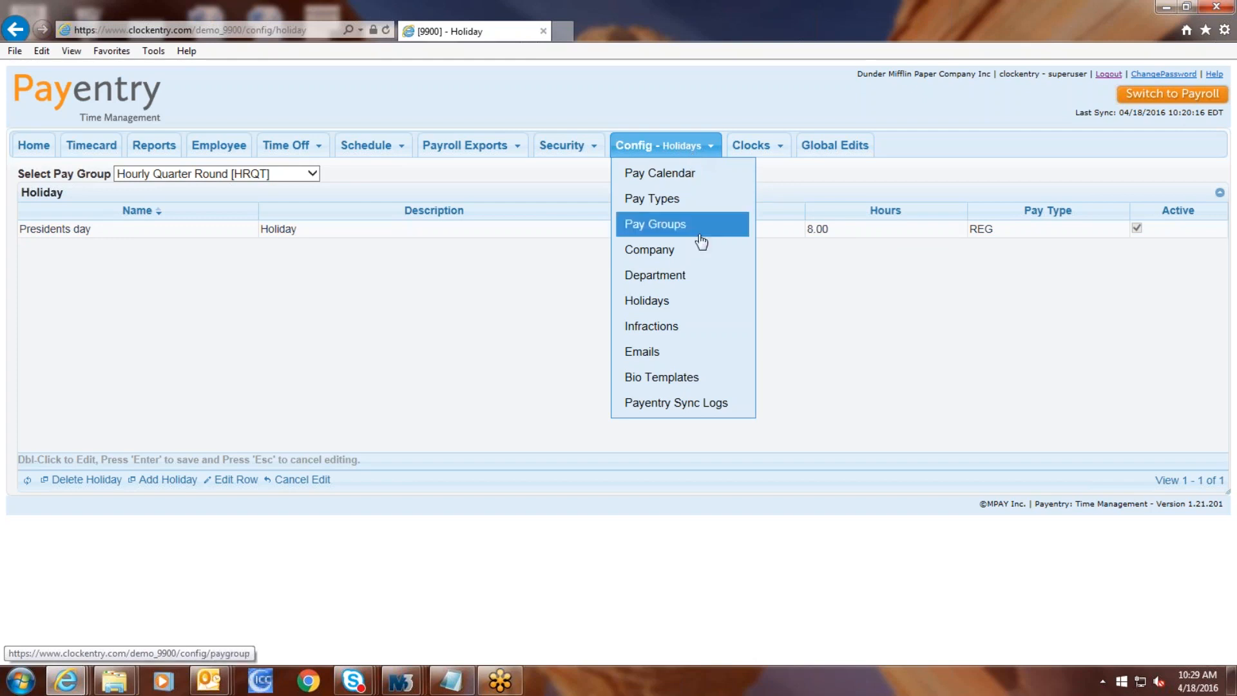
pyautogui.click(688, 329)
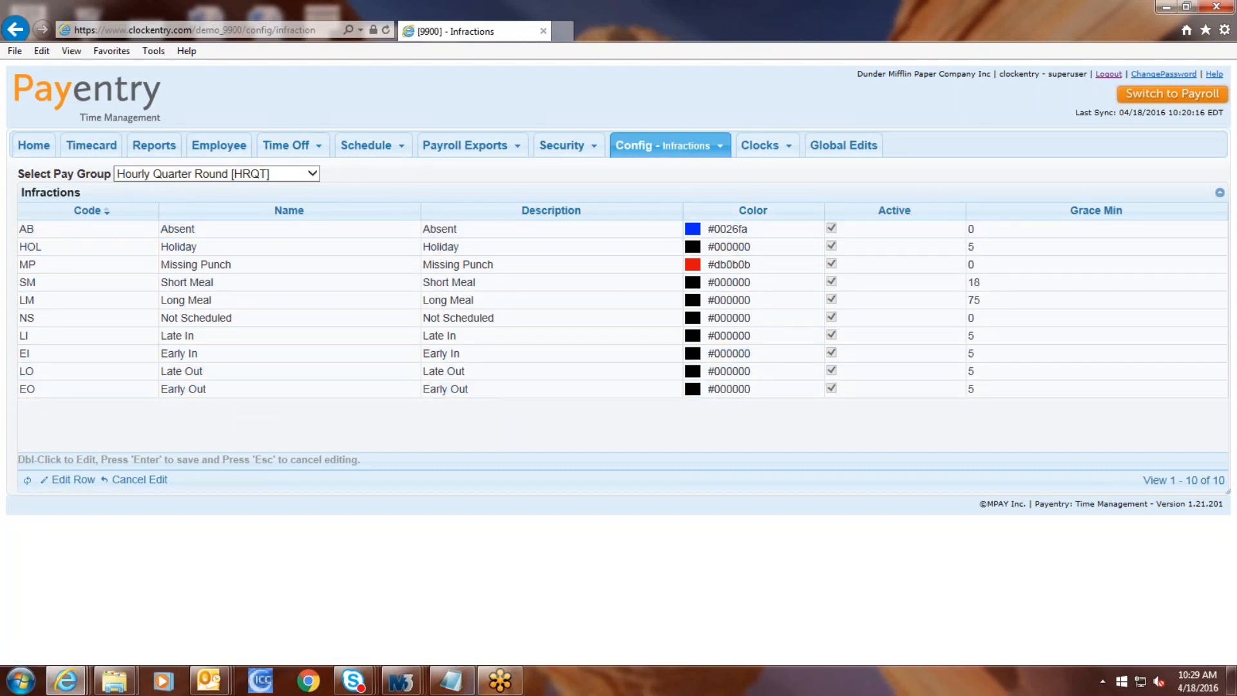
pyautogui.moveTo(683, 149)
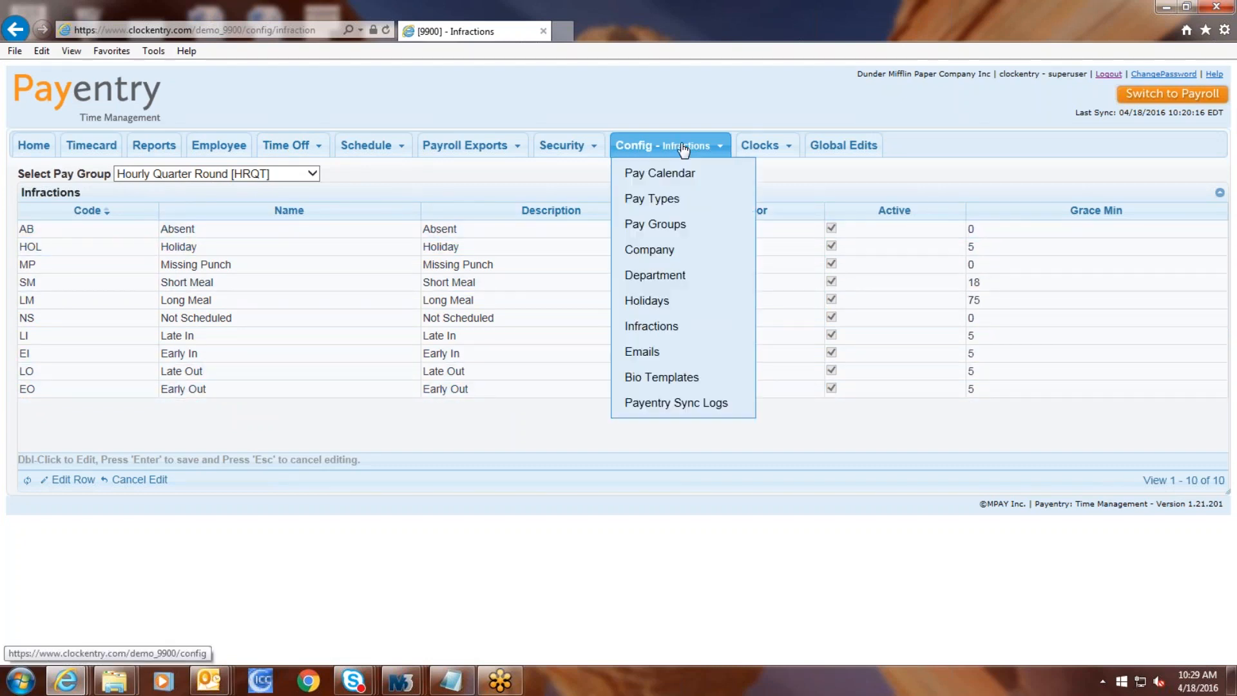
pyautogui.click(671, 352)
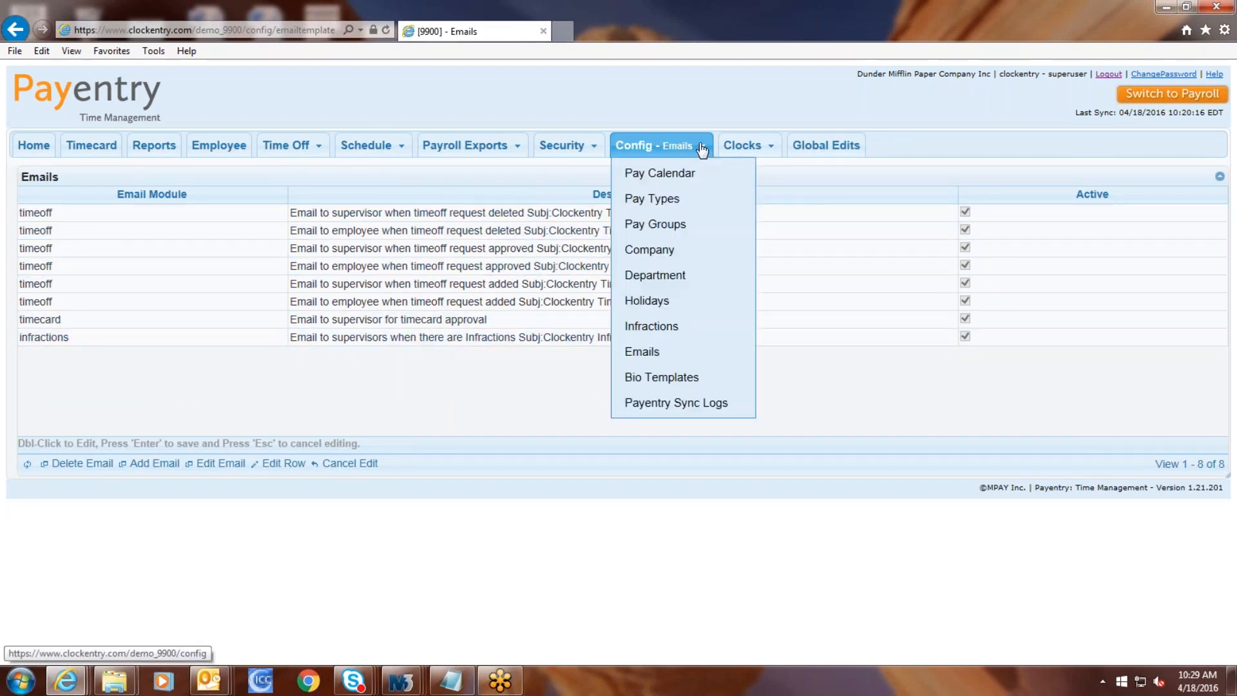
# Step: Show the clock devices and select CLOCK (Biometric) and CLOCK2 (Proximity) in turn
pyautogui.moveTo(744, 147)
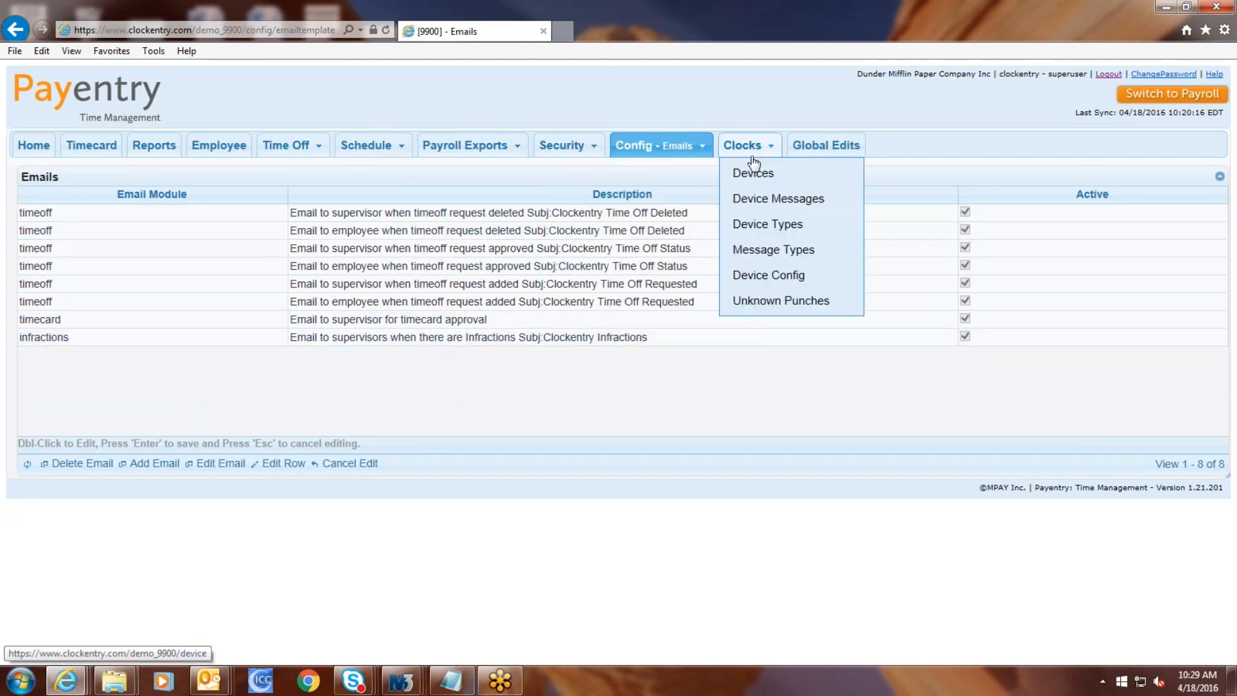
pyautogui.click(755, 171)
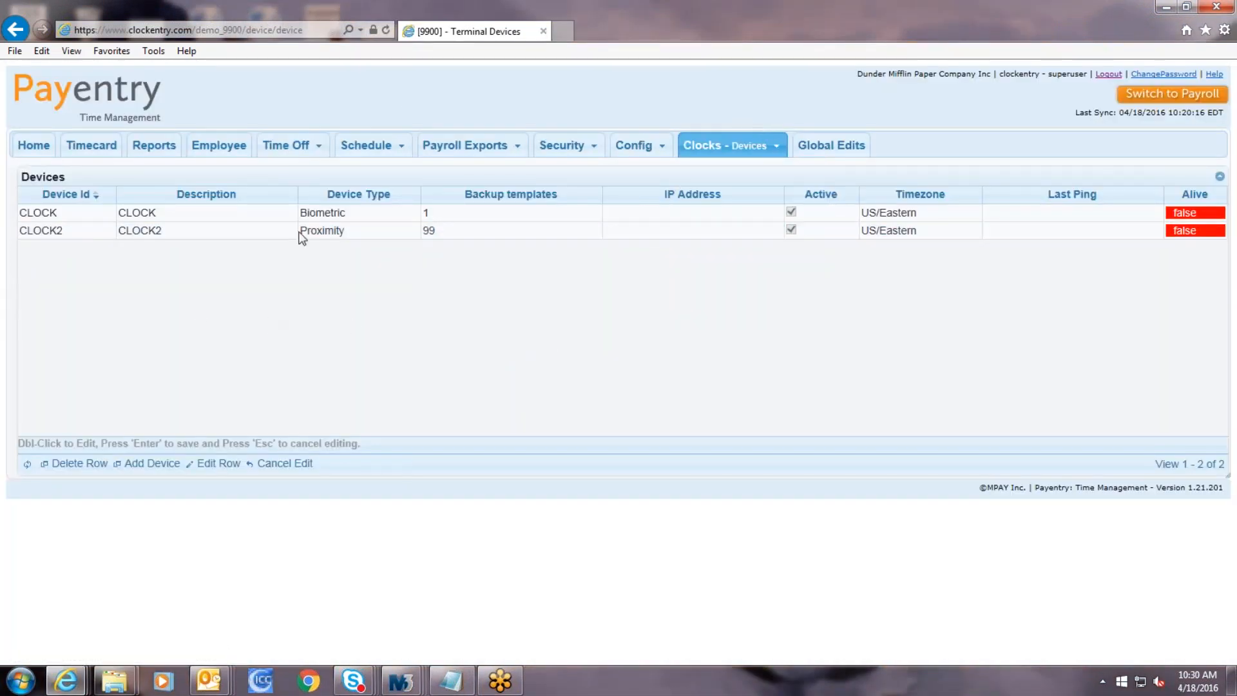
pyautogui.click(351, 213)
pyautogui.click(359, 230)
pyautogui.moveTo(740, 153)
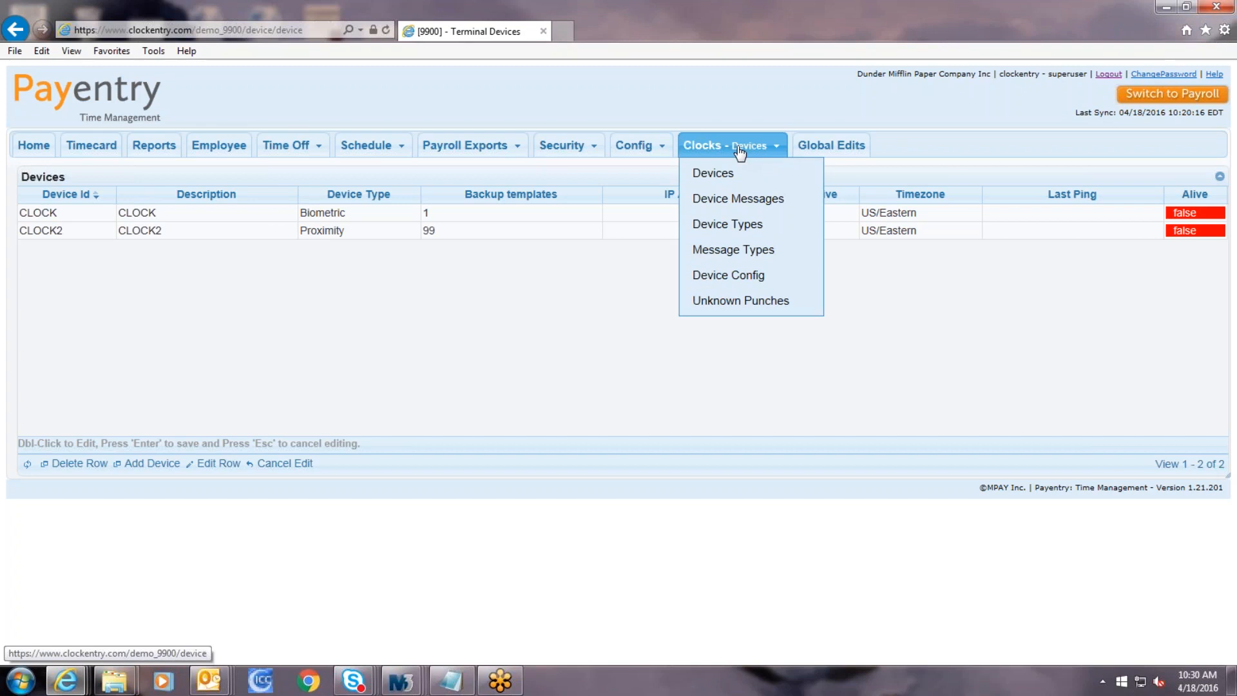
# Step: Show the four device types (Barcode, Biometric, iPhone, Proximity), then return to Home
pyautogui.click(709, 224)
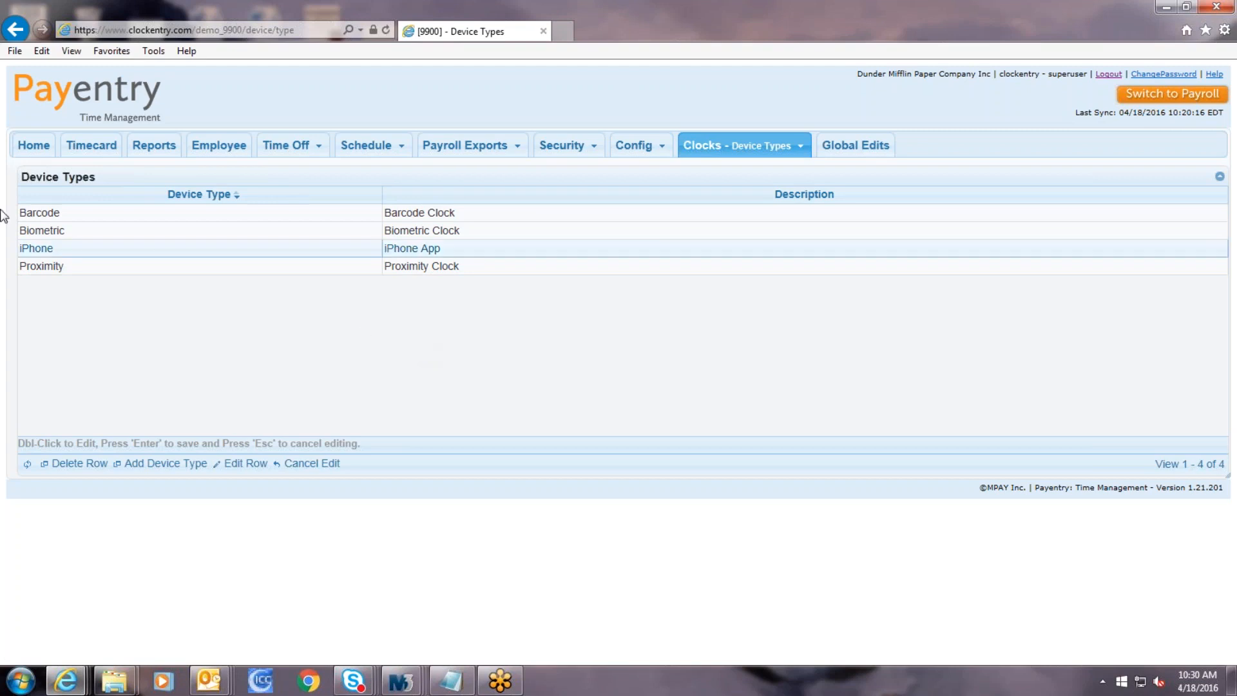
pyautogui.click(29, 150)
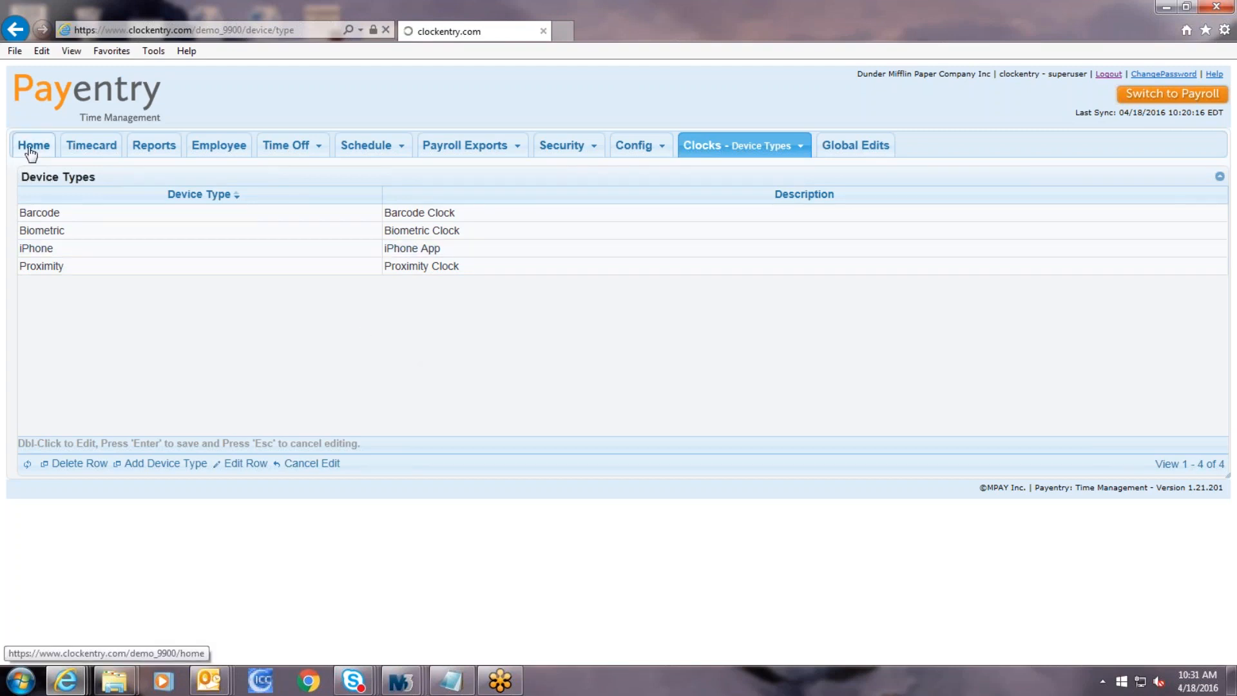